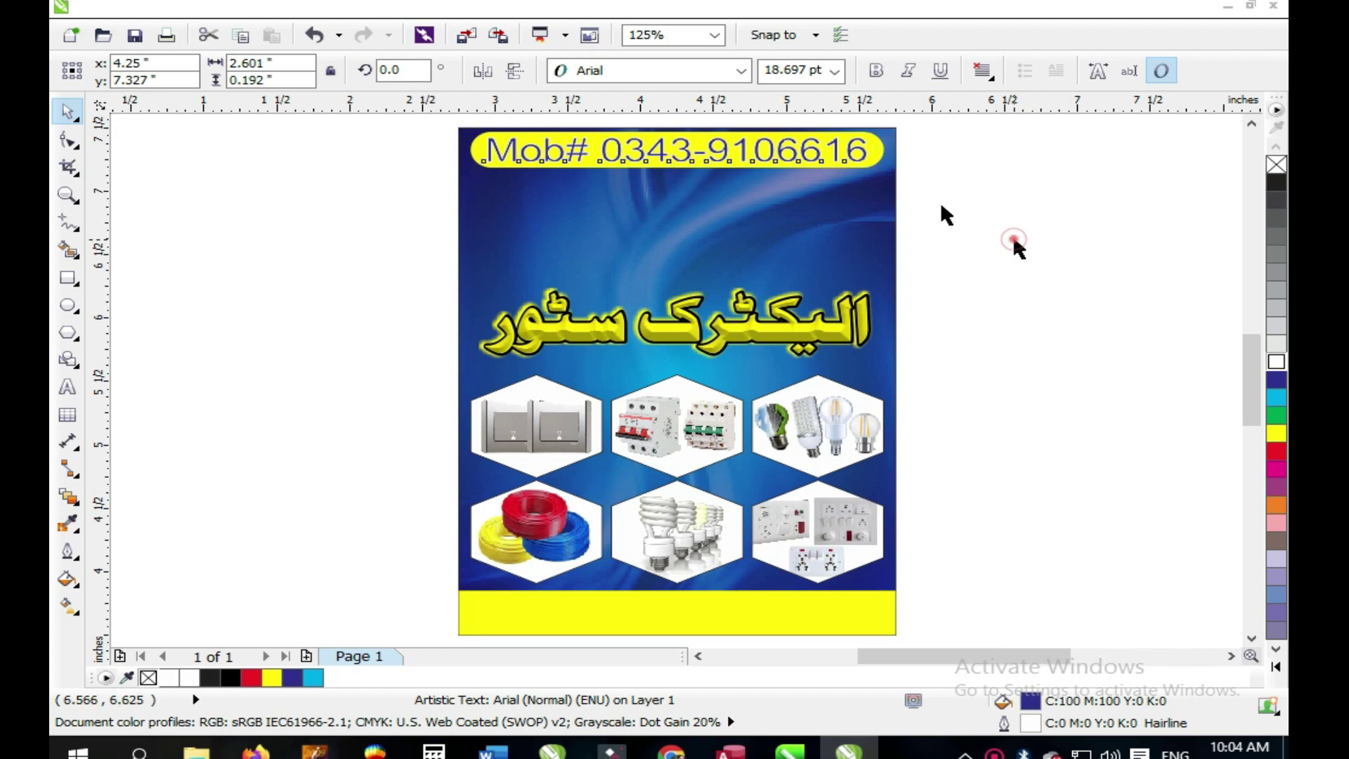
Try moving the bulbs hexagon toward the top, then undo the move.
click(806, 155)
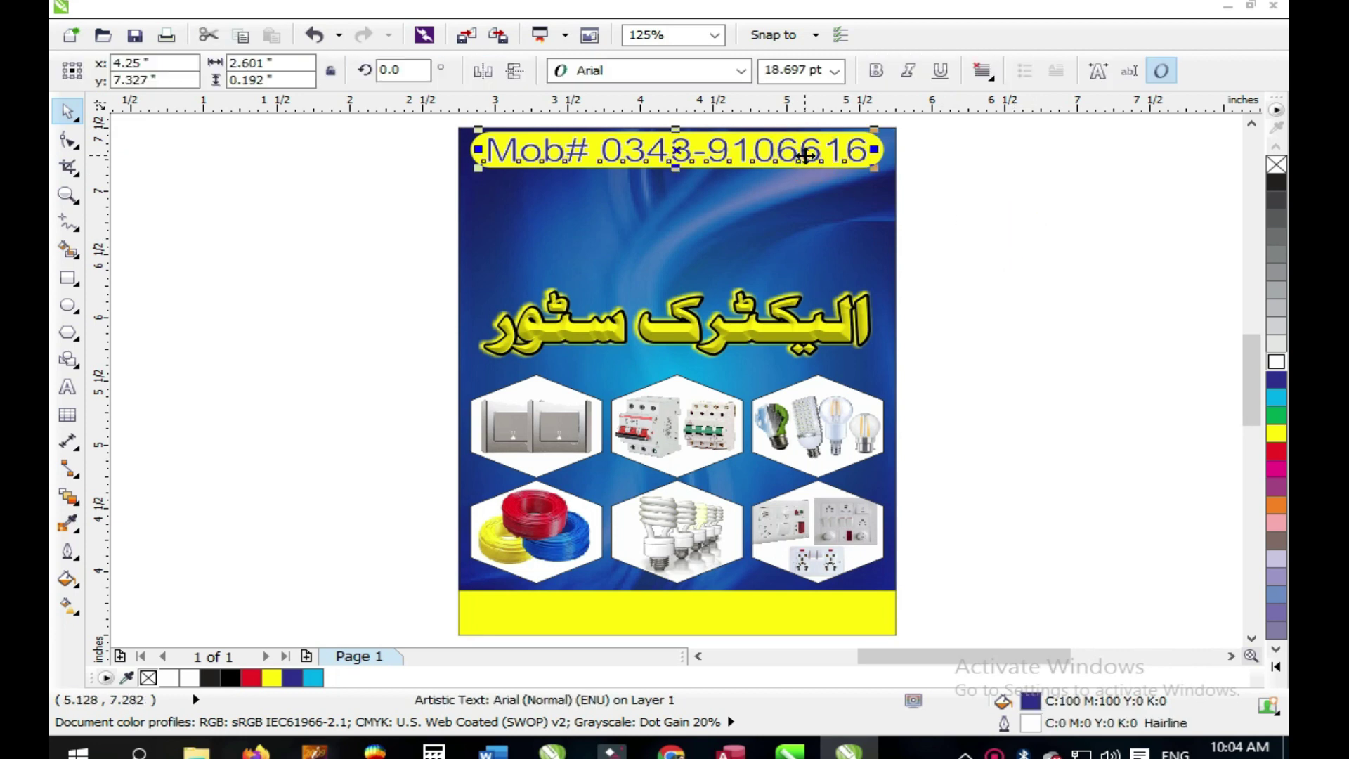
click(964, 237)
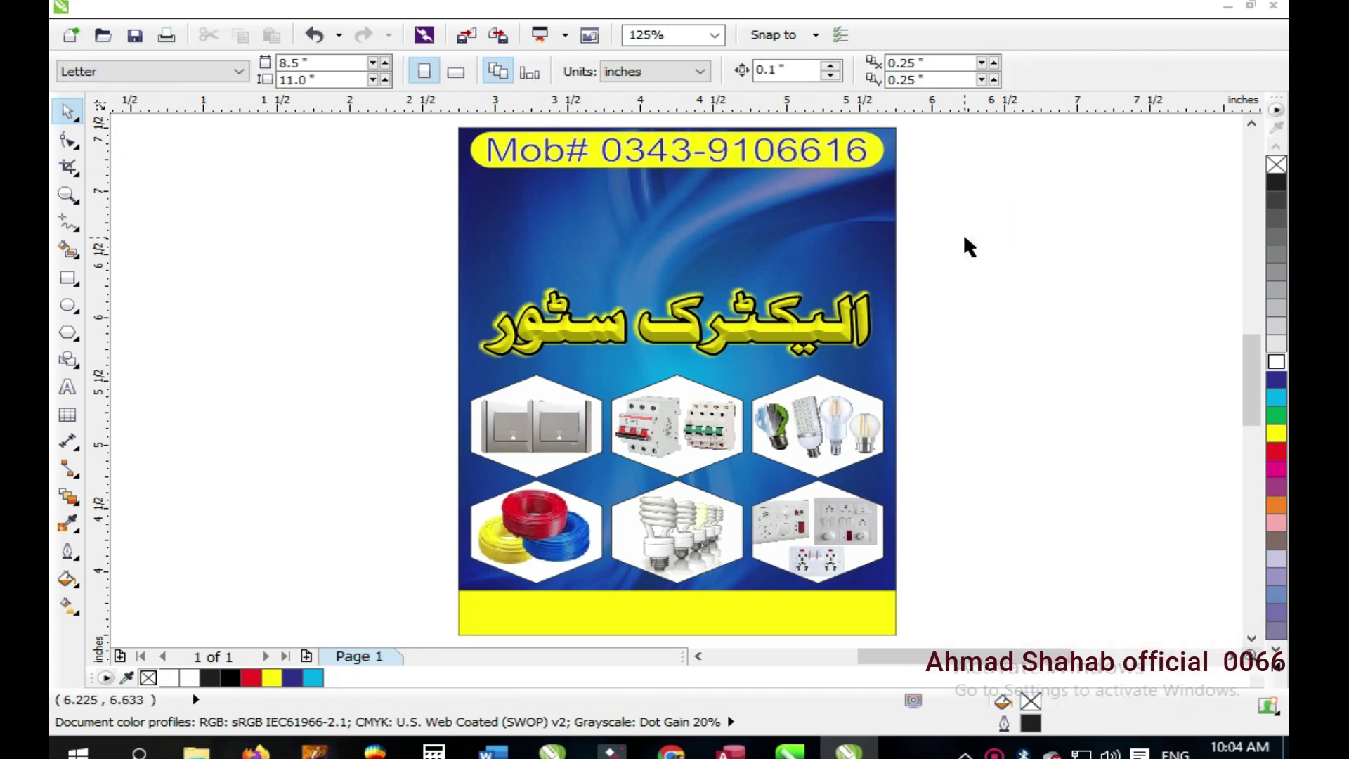
click(784, 455)
drag(786, 461, 531, 120)
key(ctrl+z)
click(1002, 499)
click(804, 431)
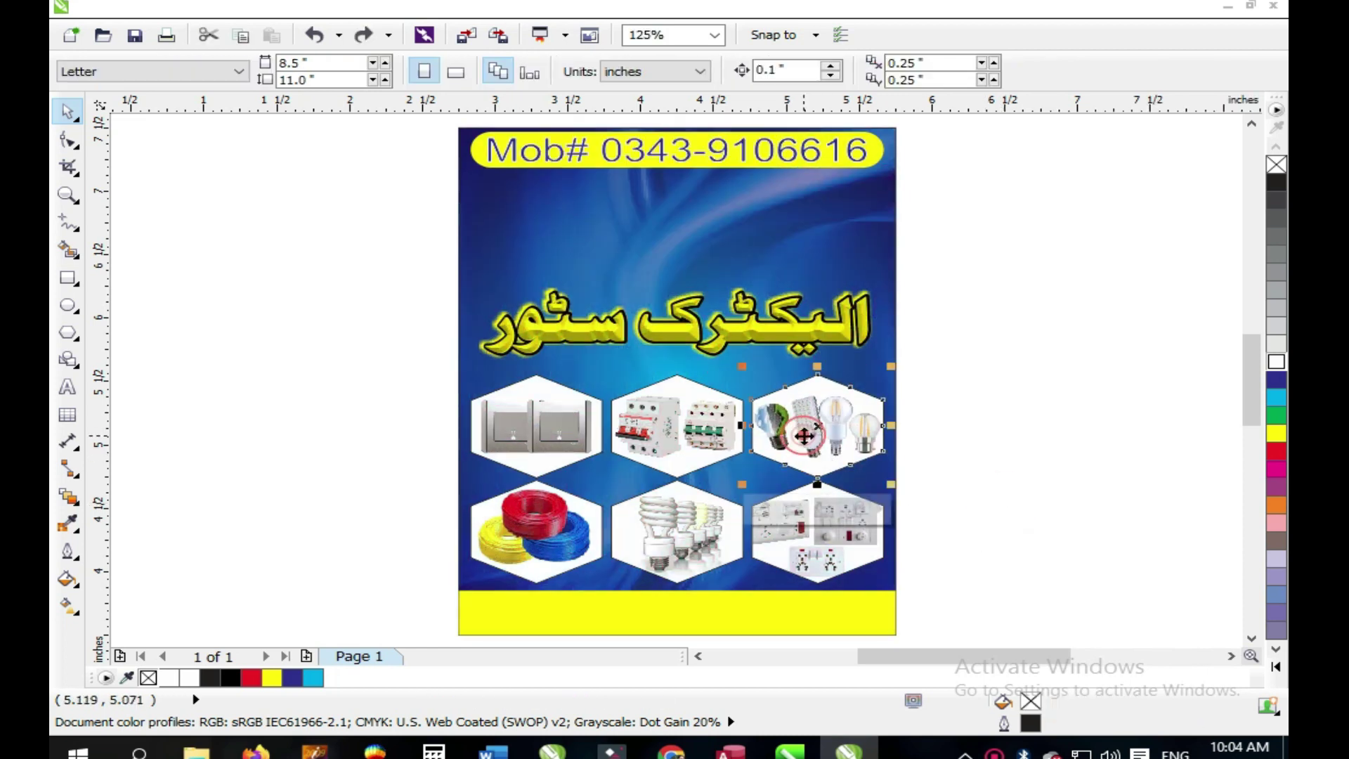
Shrink the cable-reels photo to about 94% inside its hexagon PowerClip frame.
click(536, 535)
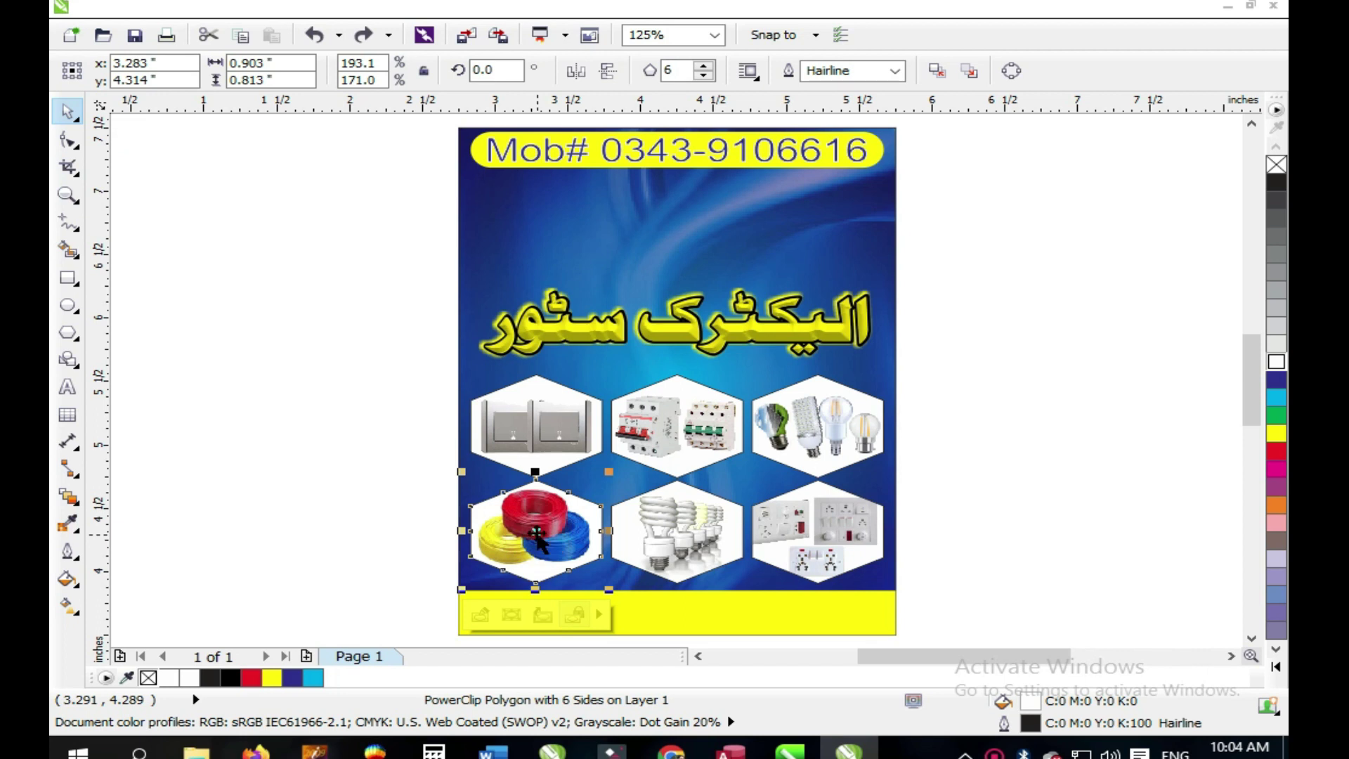
right_click(536, 534)
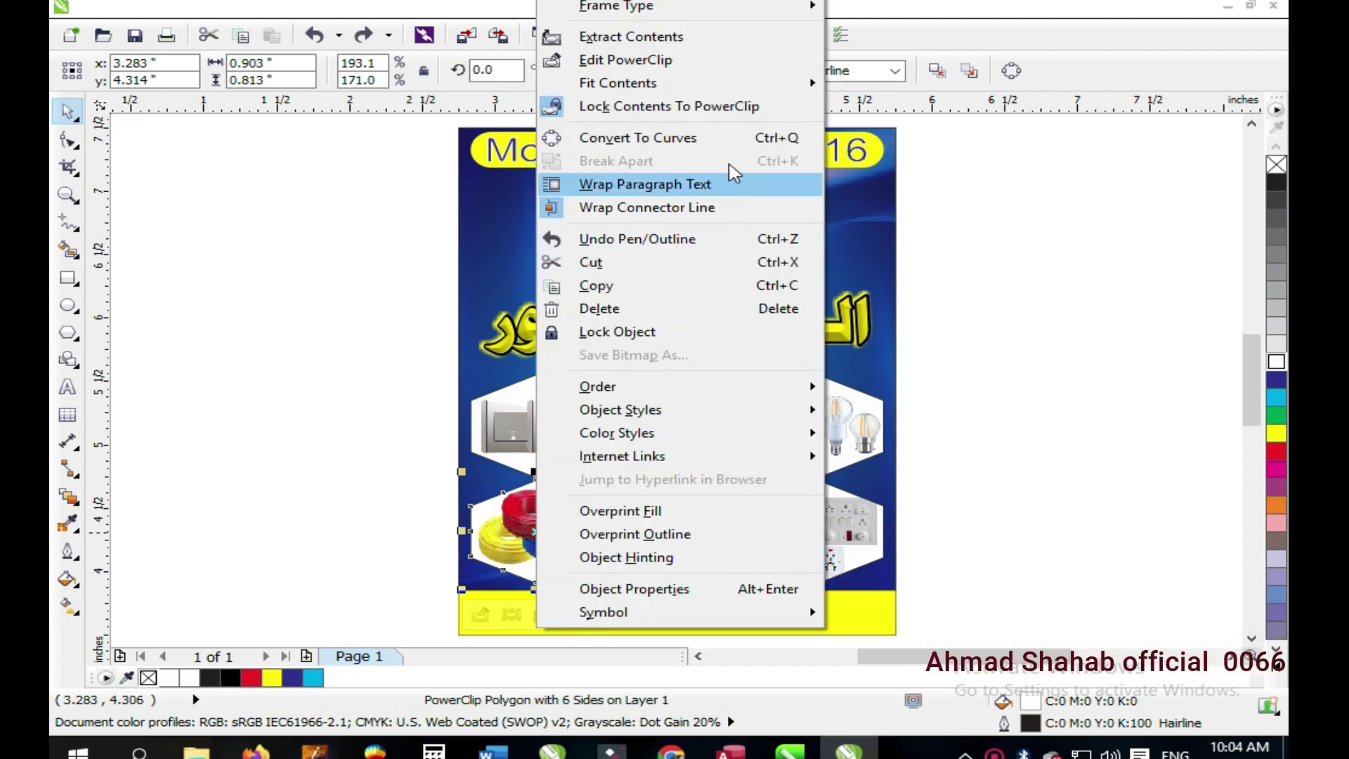
click(669, 61)
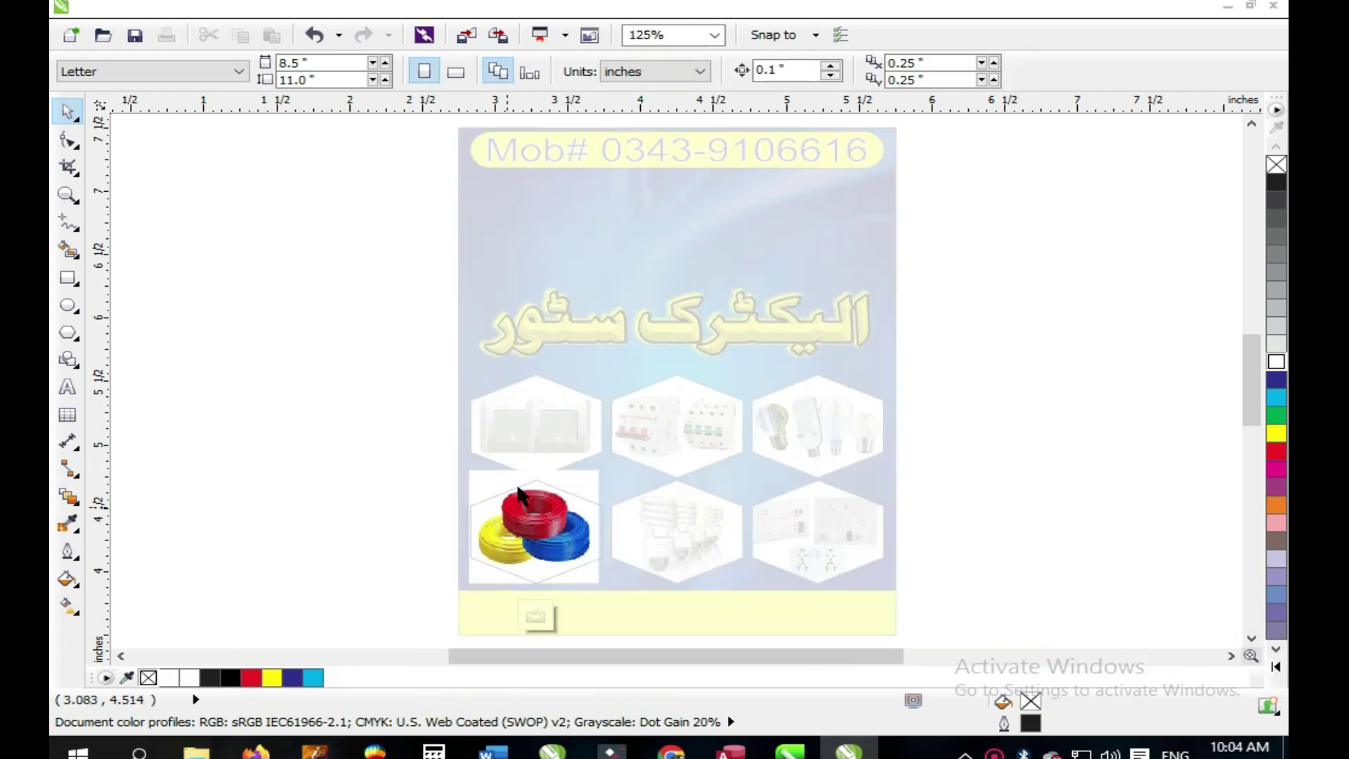
drag(421, 458, 710, 603)
click(761, 488)
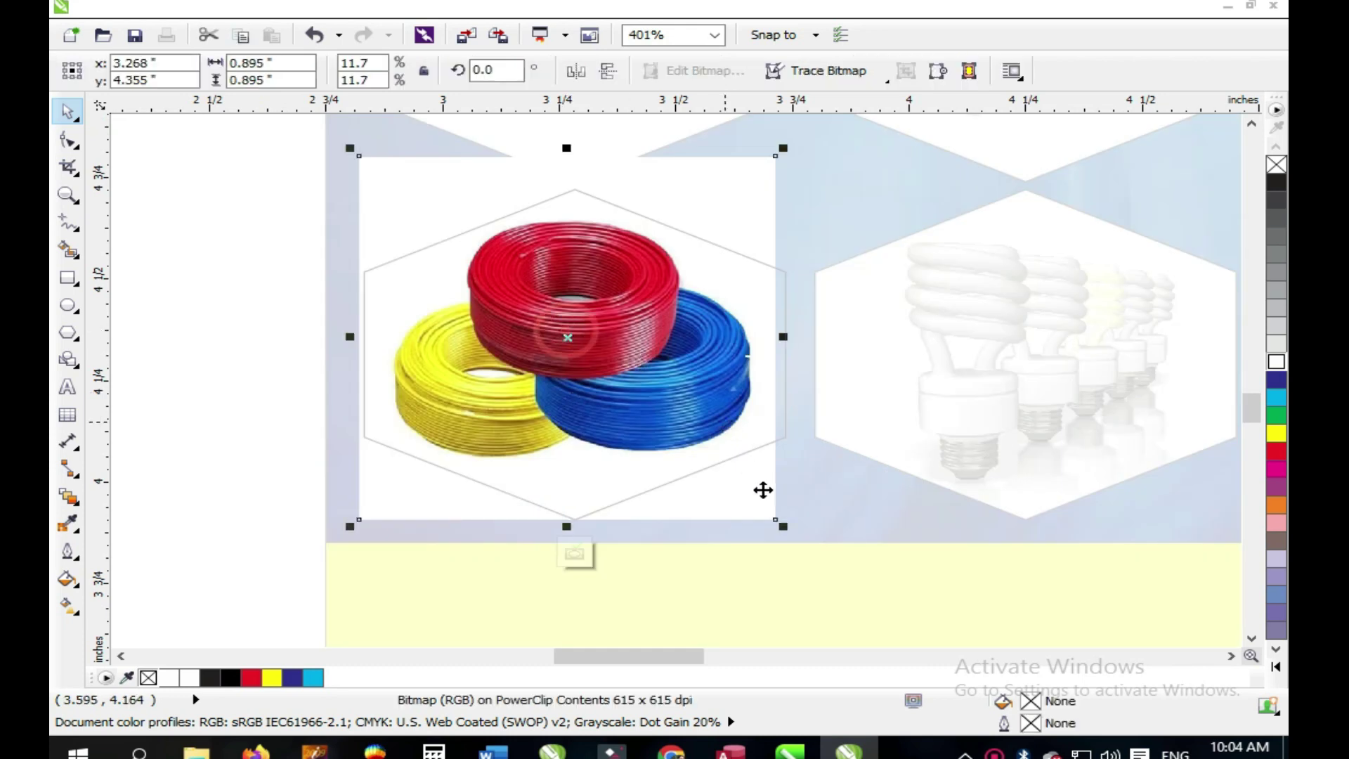
drag(784, 526, 773, 528)
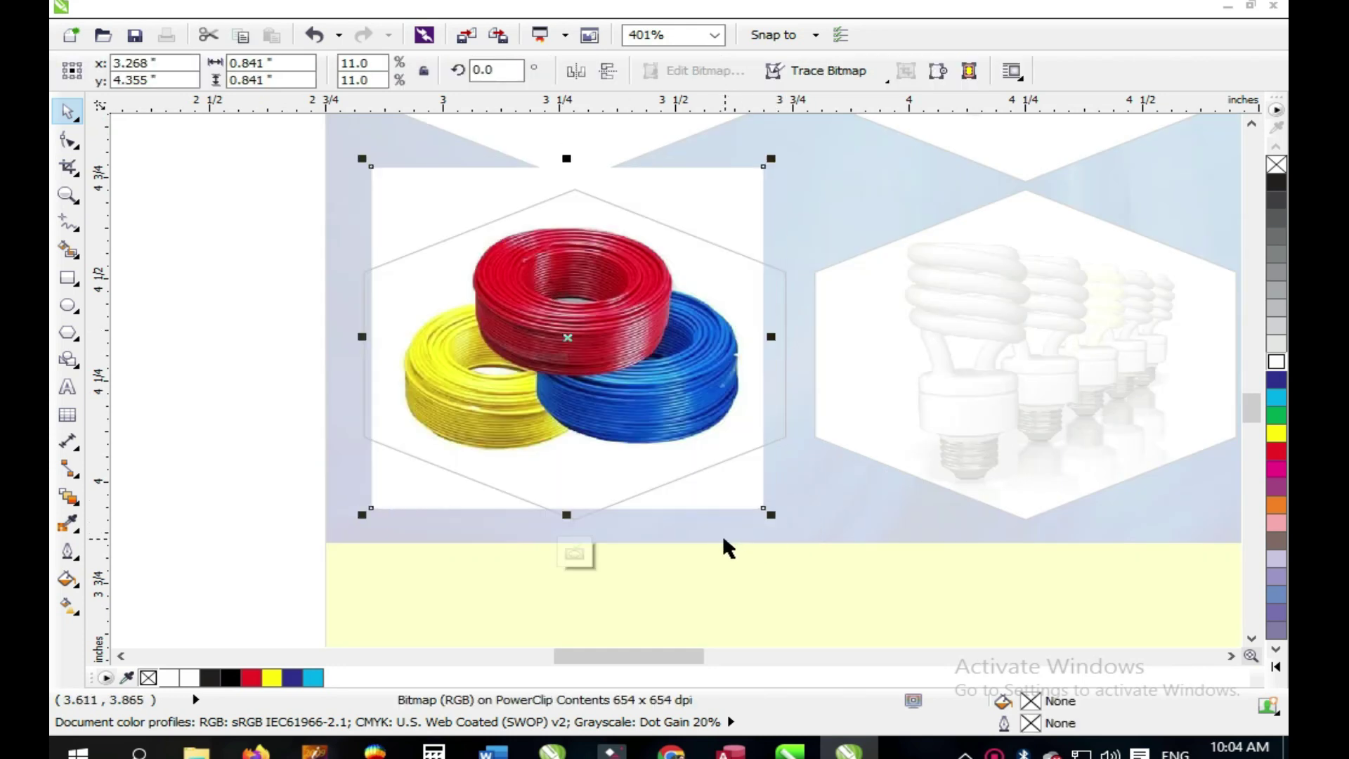
click(575, 556)
key(F3)
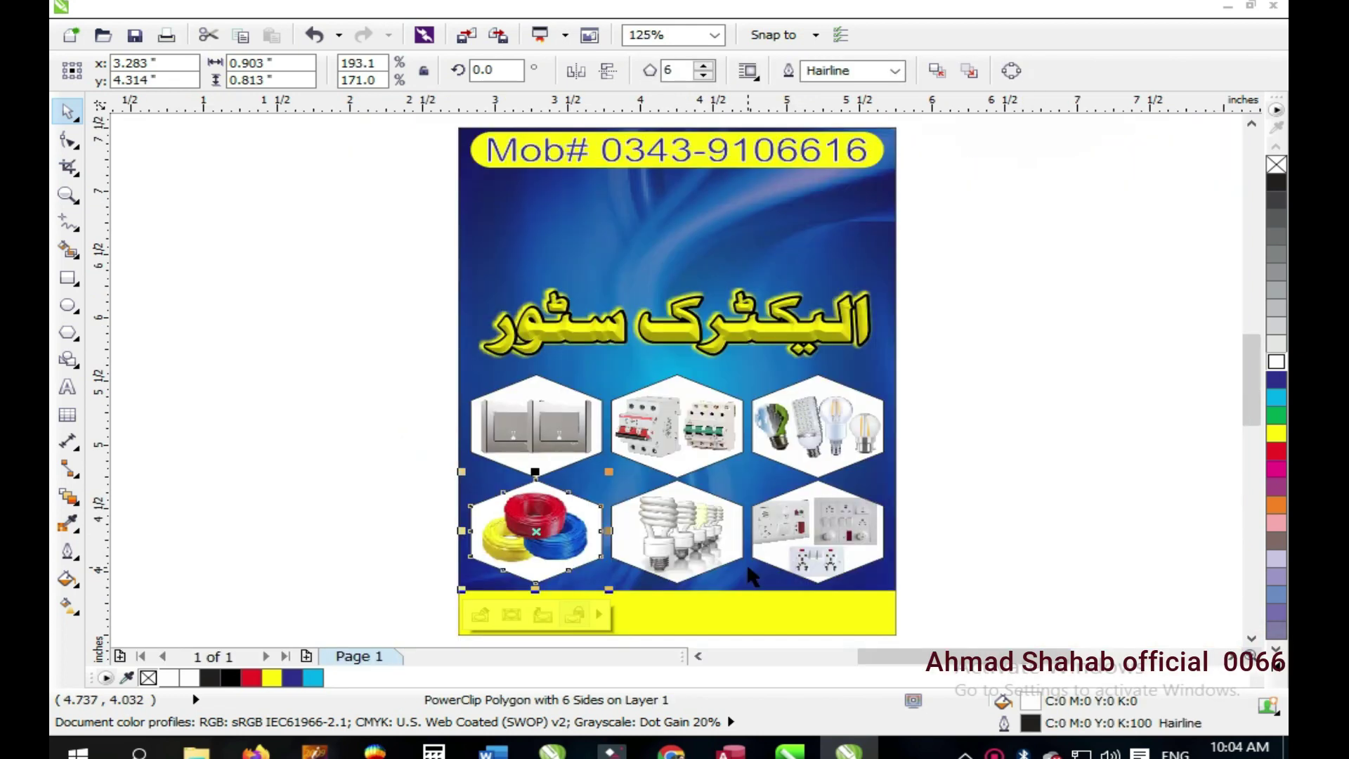
click(973, 394)
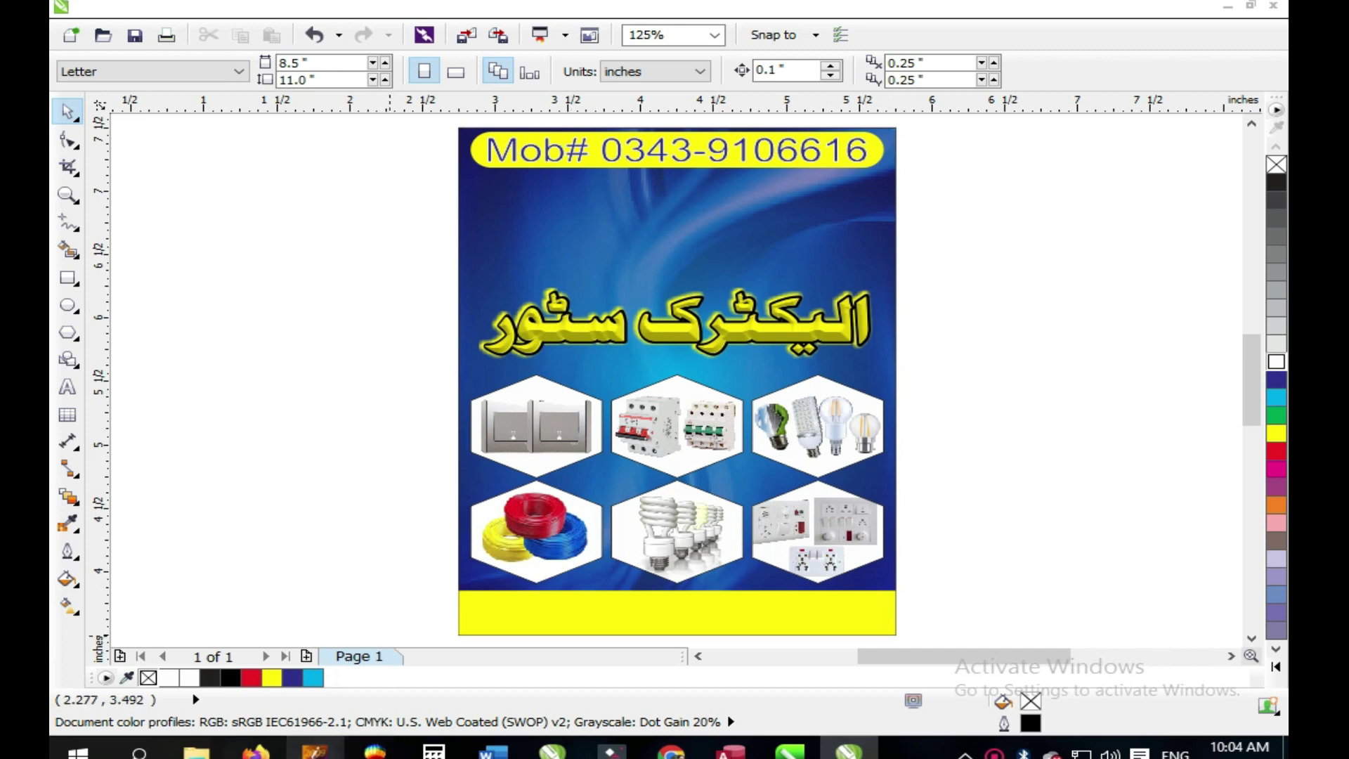
click(316, 750)
Start a new QasmiSoft document and type the owner's name in Urdu.
click(69, 6)
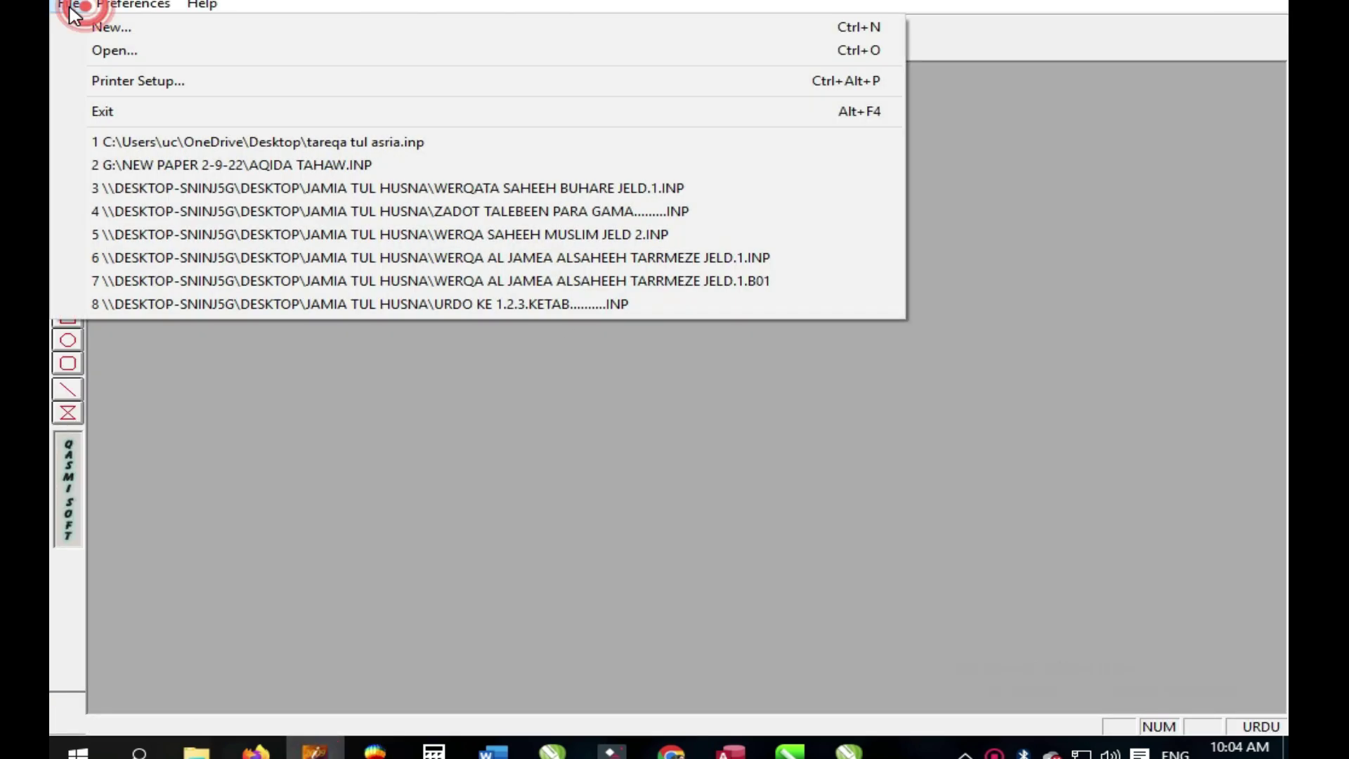
click(77, 28)
click(850, 294)
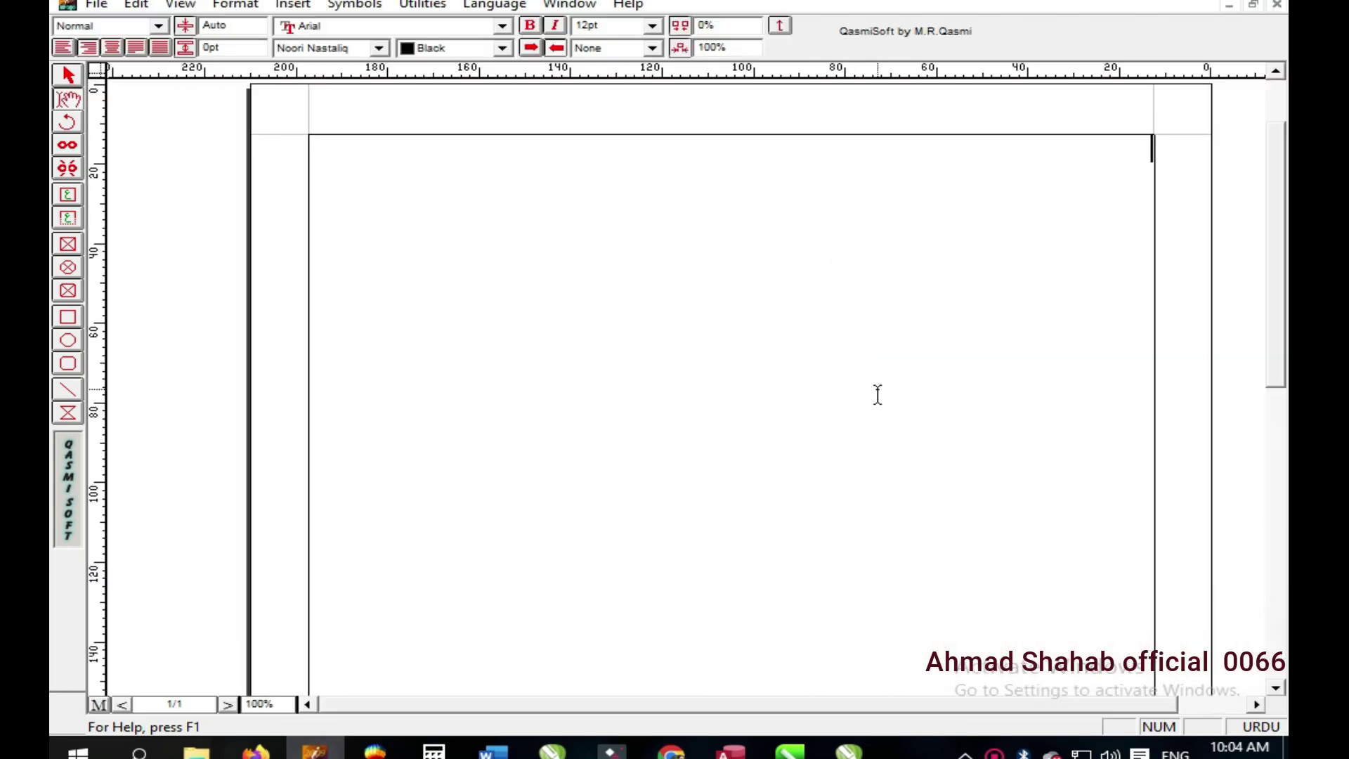
text(نعمان جان)
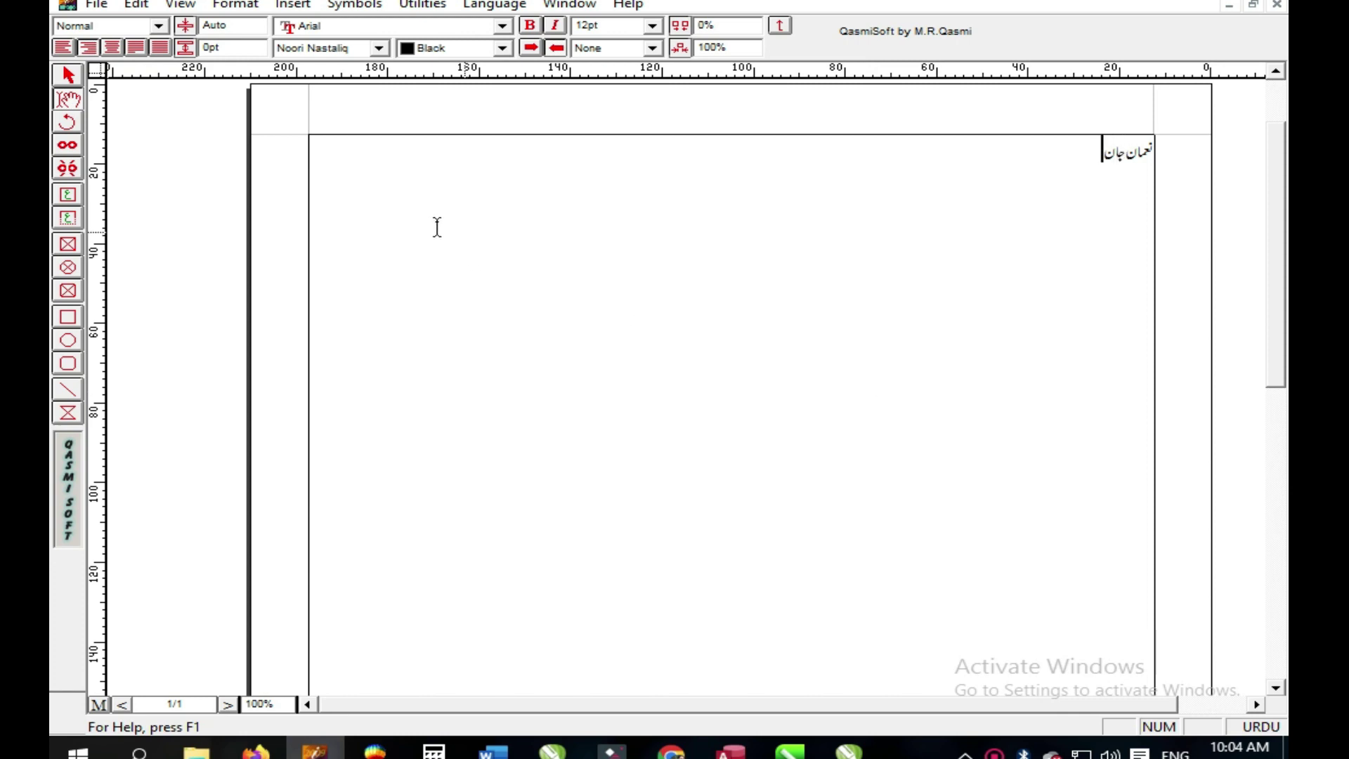
Copy the Urdu name text frame and return to CorelDRAW.
click(68, 77)
right_click(669, 185)
click(714, 274)
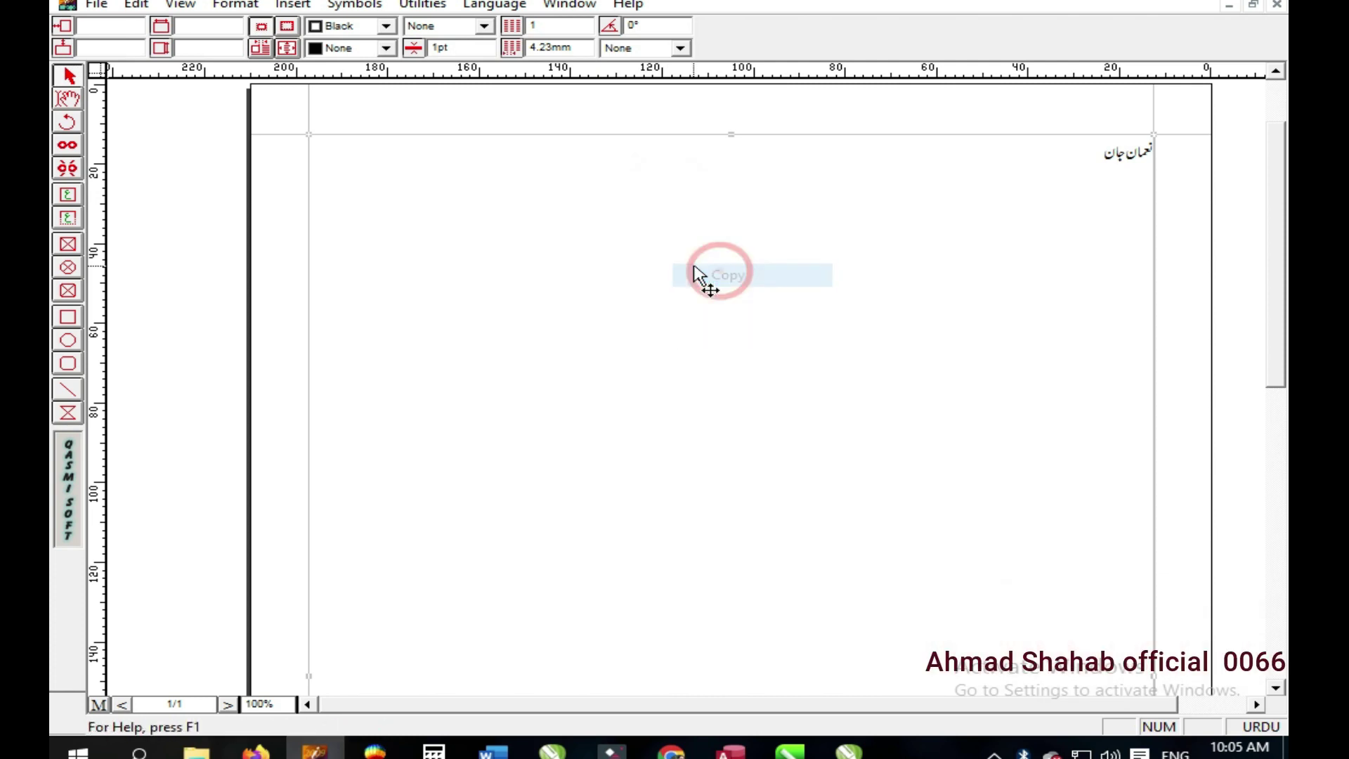
key(alt+Tab)
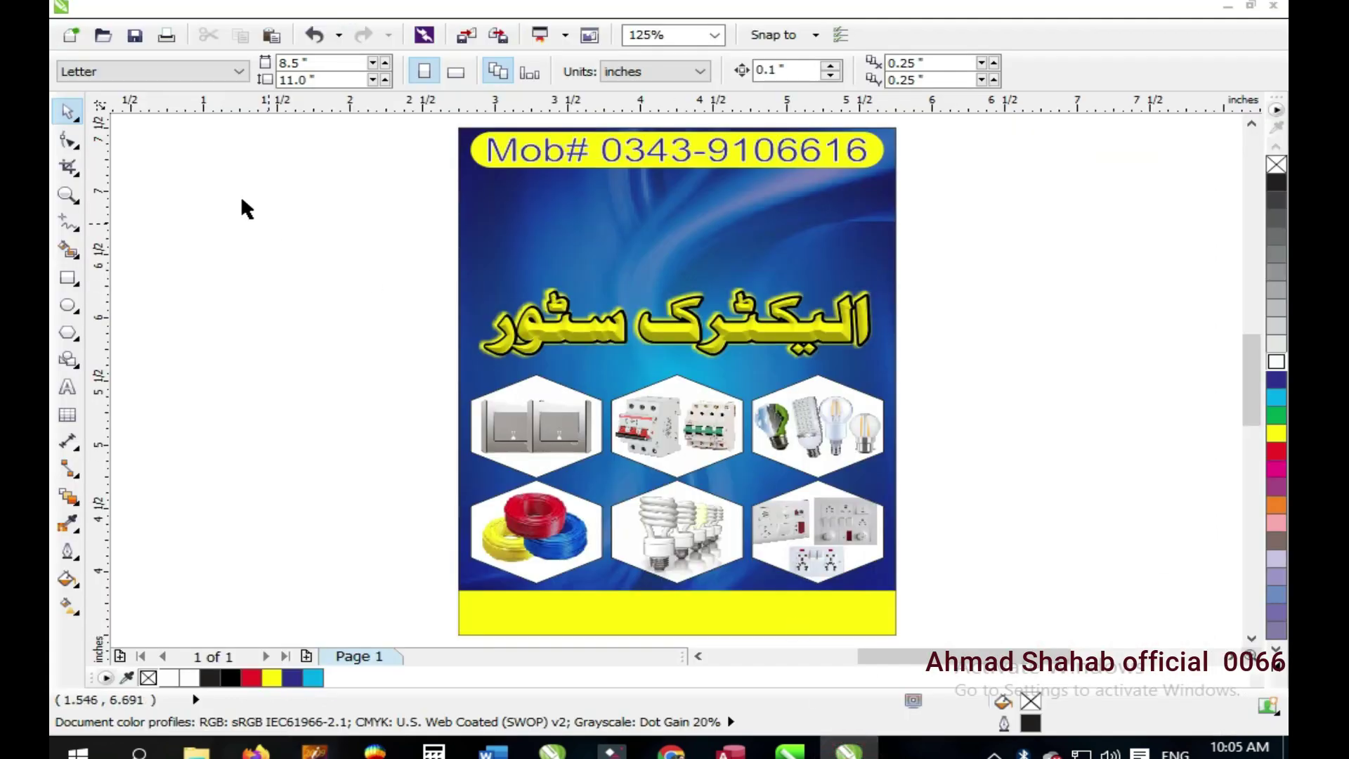
Paste the Urdu name into CorelDRAW and scale it down to 5%.
right_click(187, 175)
click(274, 312)
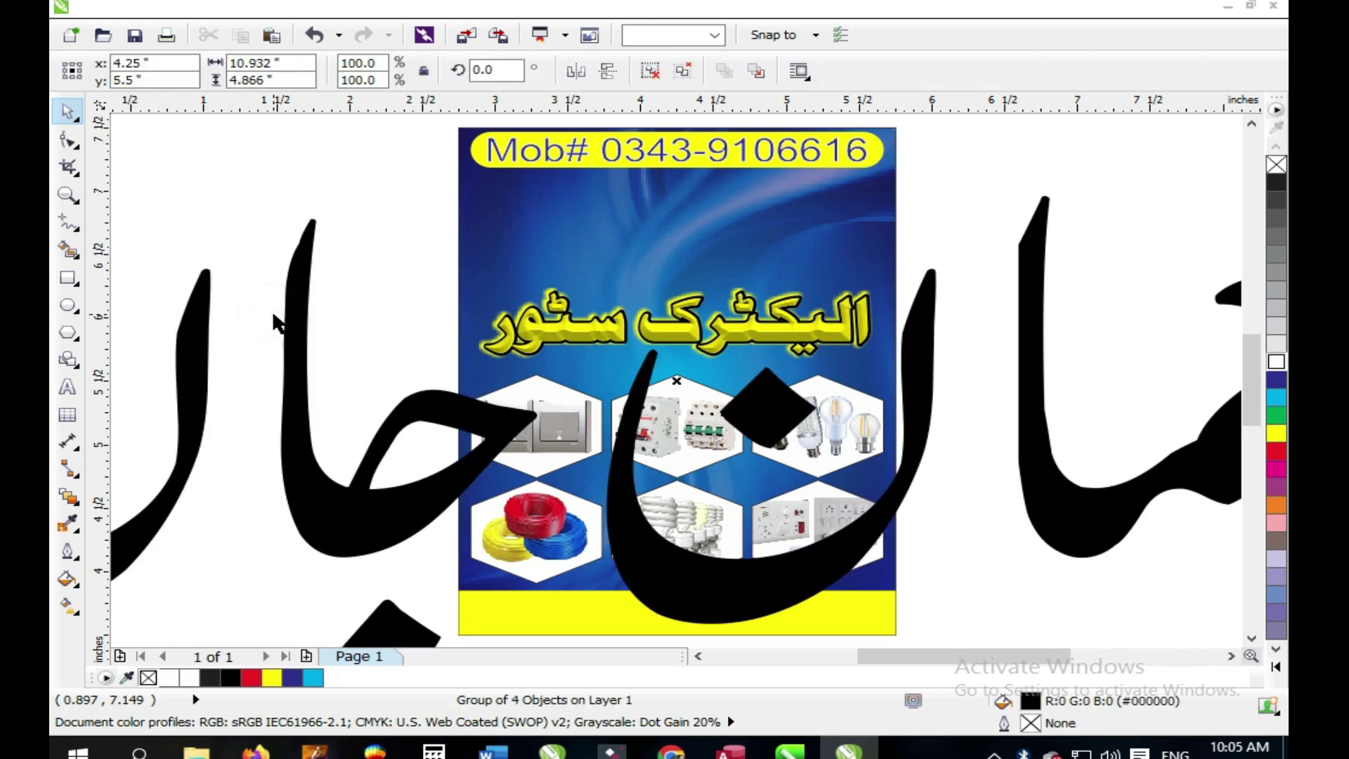
click(387, 62)
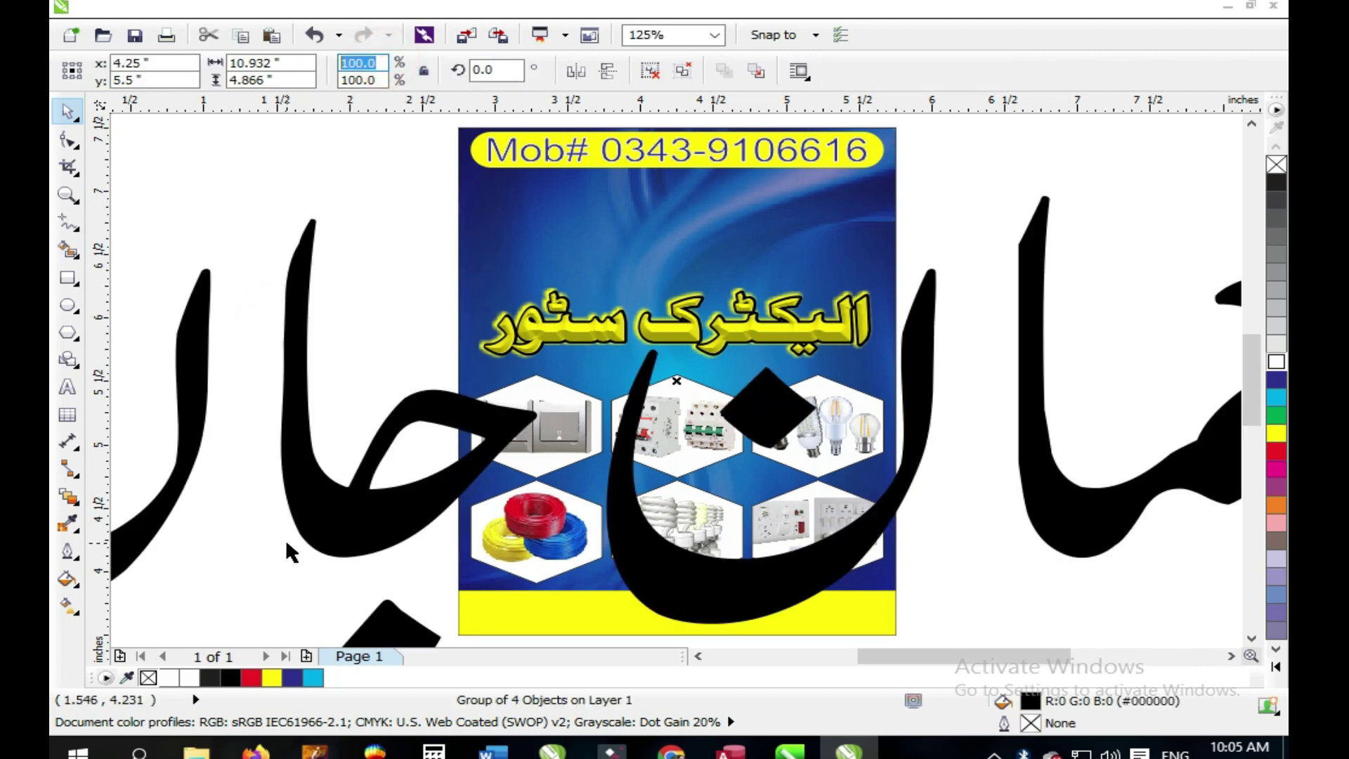
text(5)
key(Return)
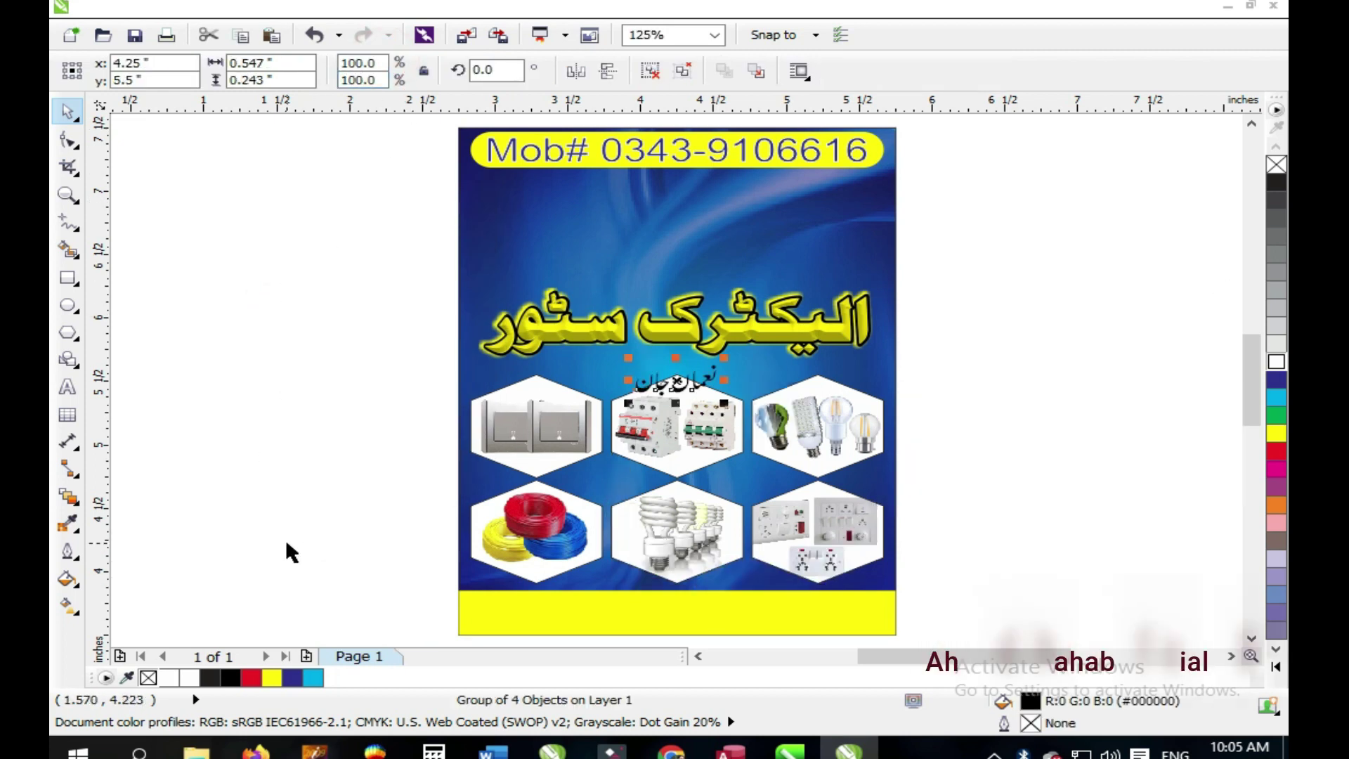
drag(701, 390, 353, 324)
Convert the Urdu name to curves and place it over the poster.
right_click(349, 342)
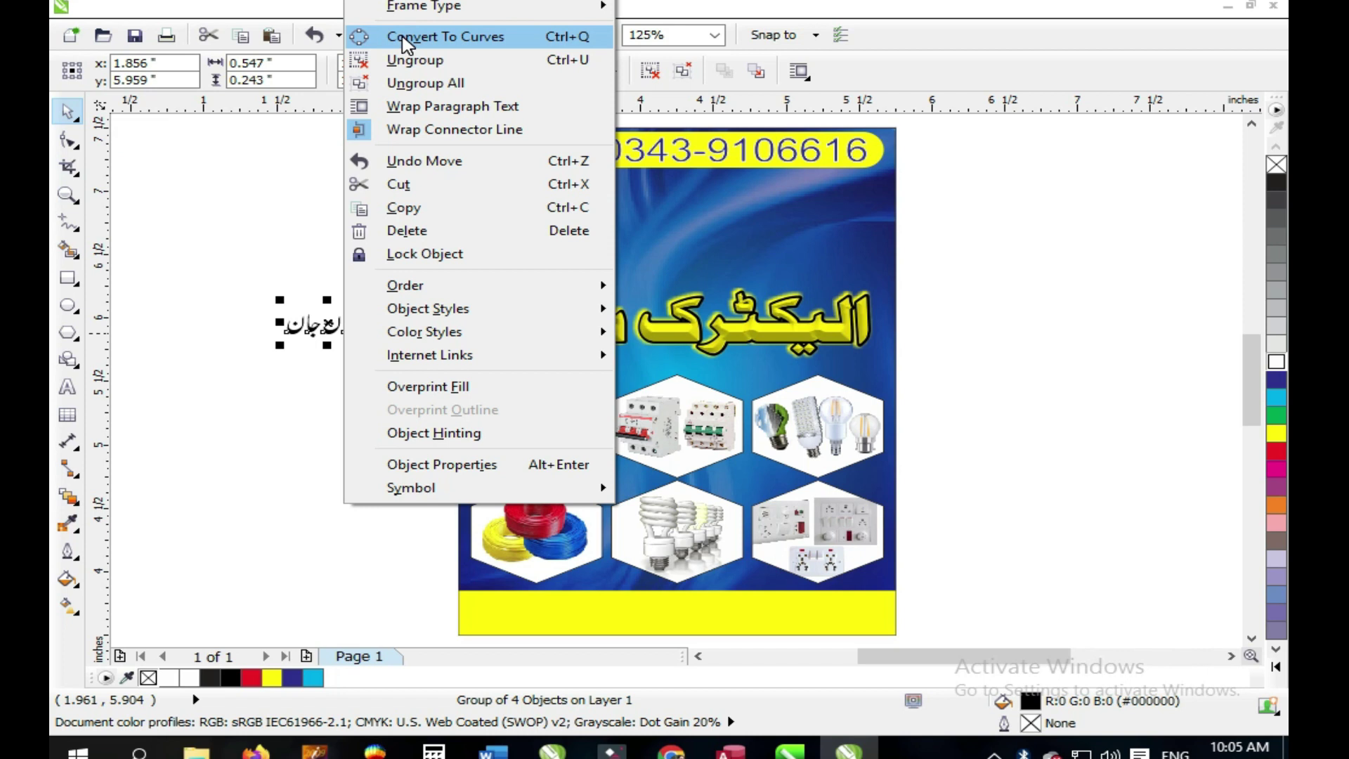
click(405, 39)
drag(312, 332, 819, 218)
Enlarge the Urdu name above the yellow title and group it with the title objects.
click(792, 222)
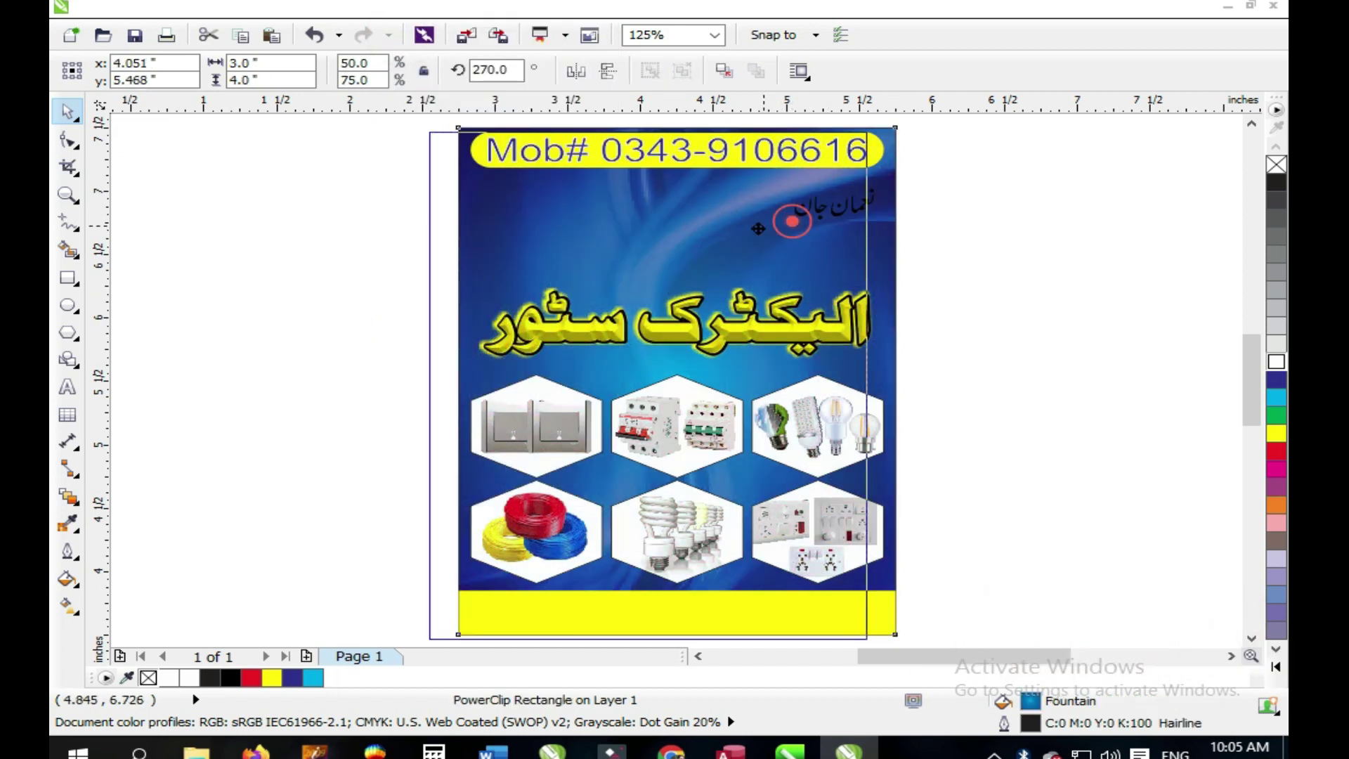
key(ctrl+z)
click(787, 225)
drag(690, 255, 397, 319)
drag(645, 291, 621, 267)
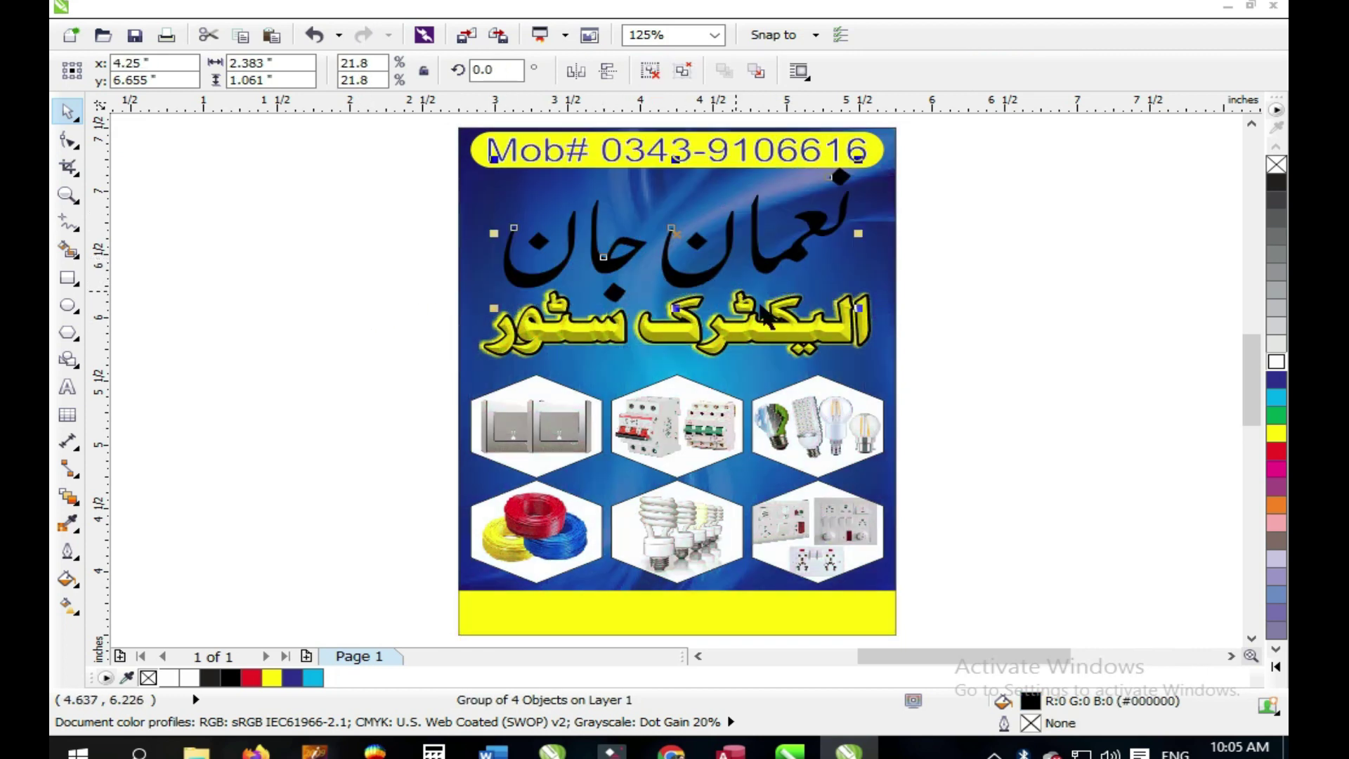
click(771, 334)
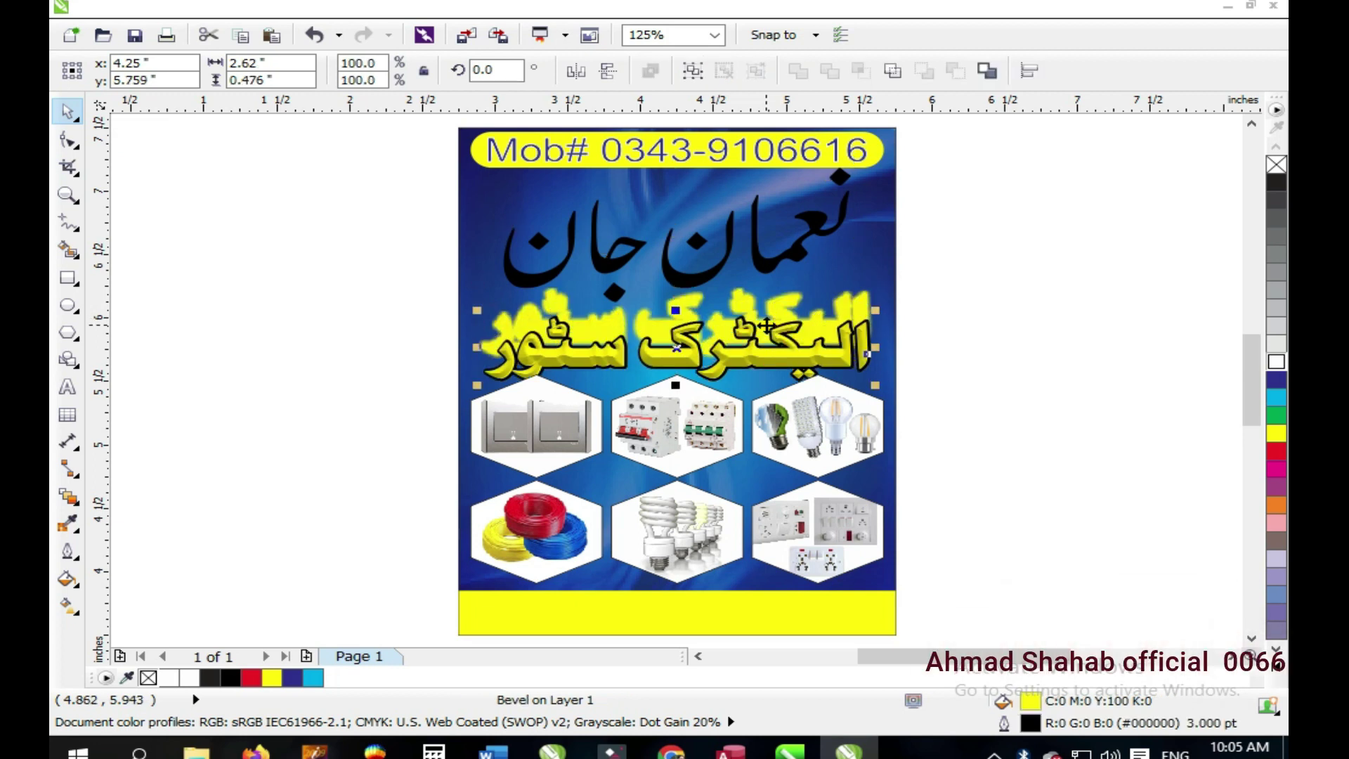
key(ctrl+z)
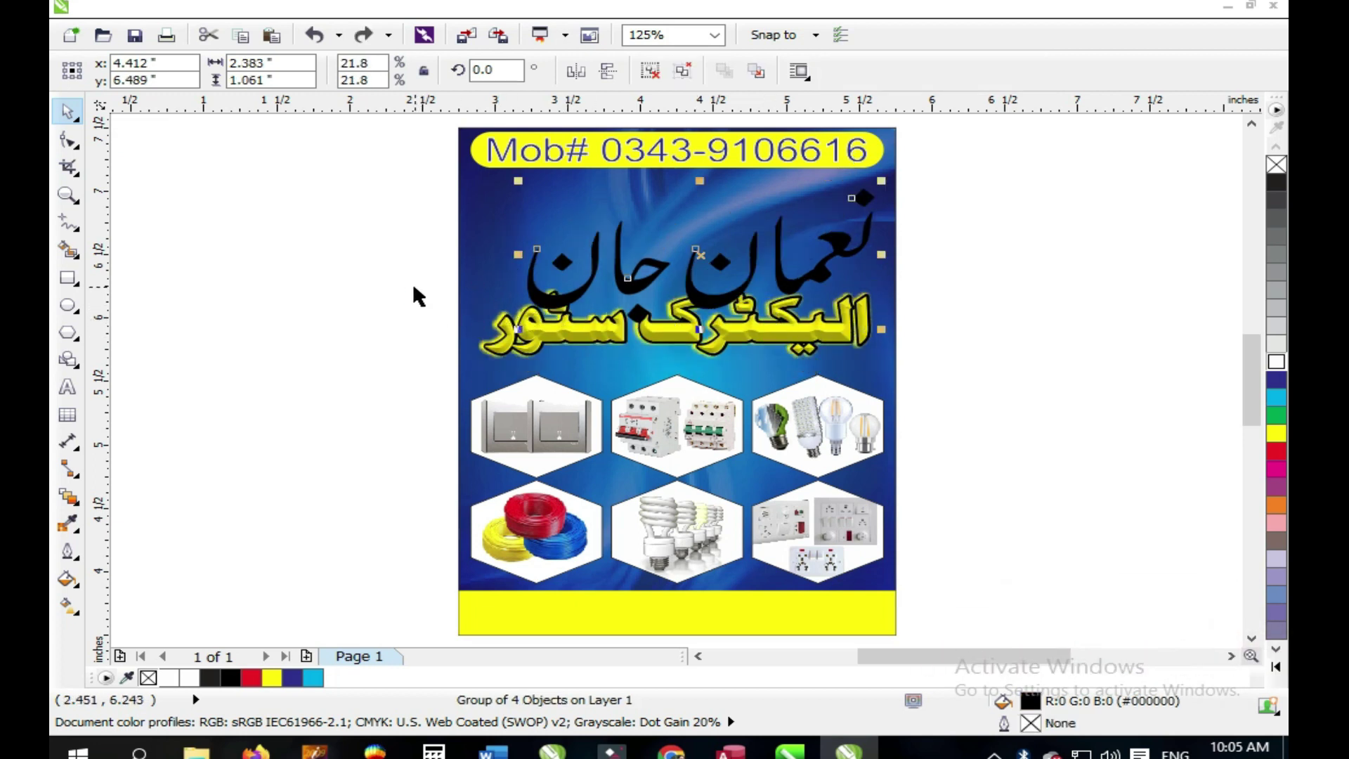
key(ctrl+shift+z)
drag(386, 254, 1037, 400)
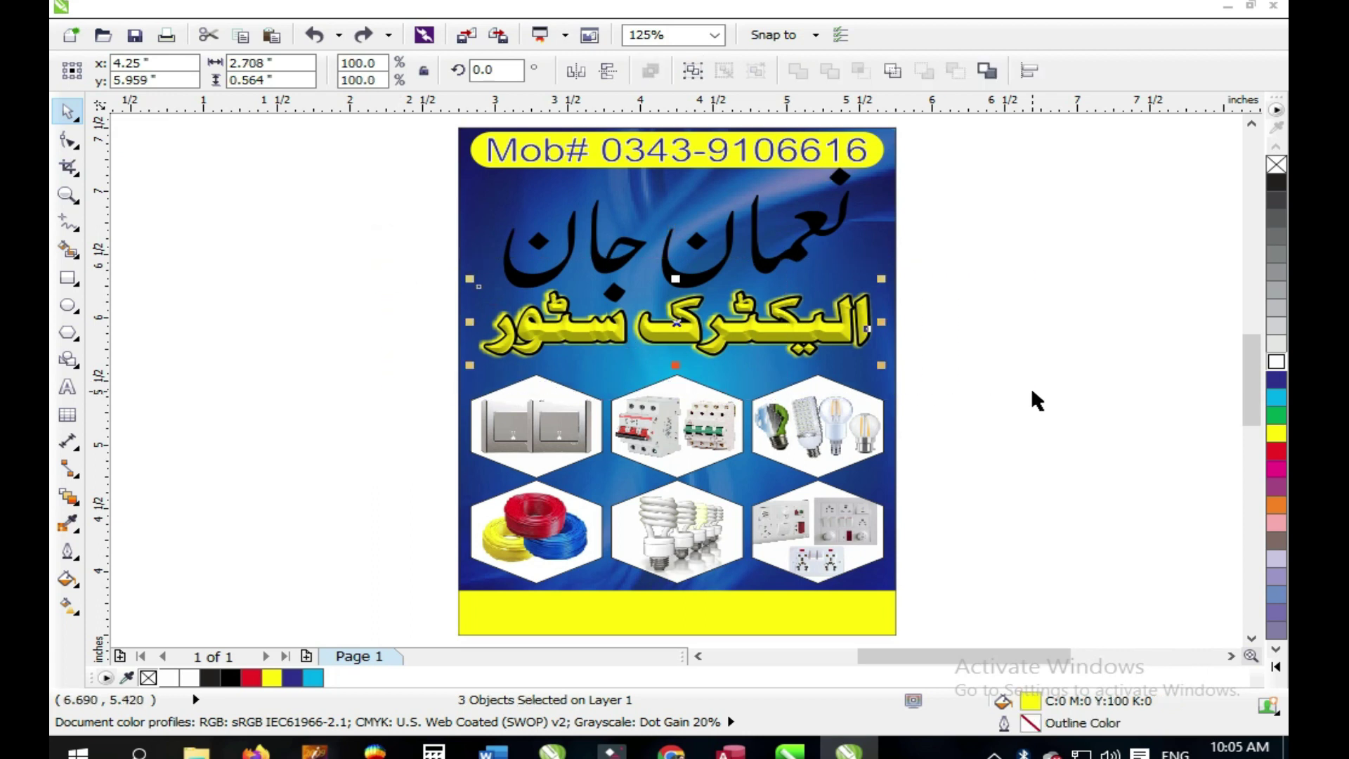
right_click(756, 337)
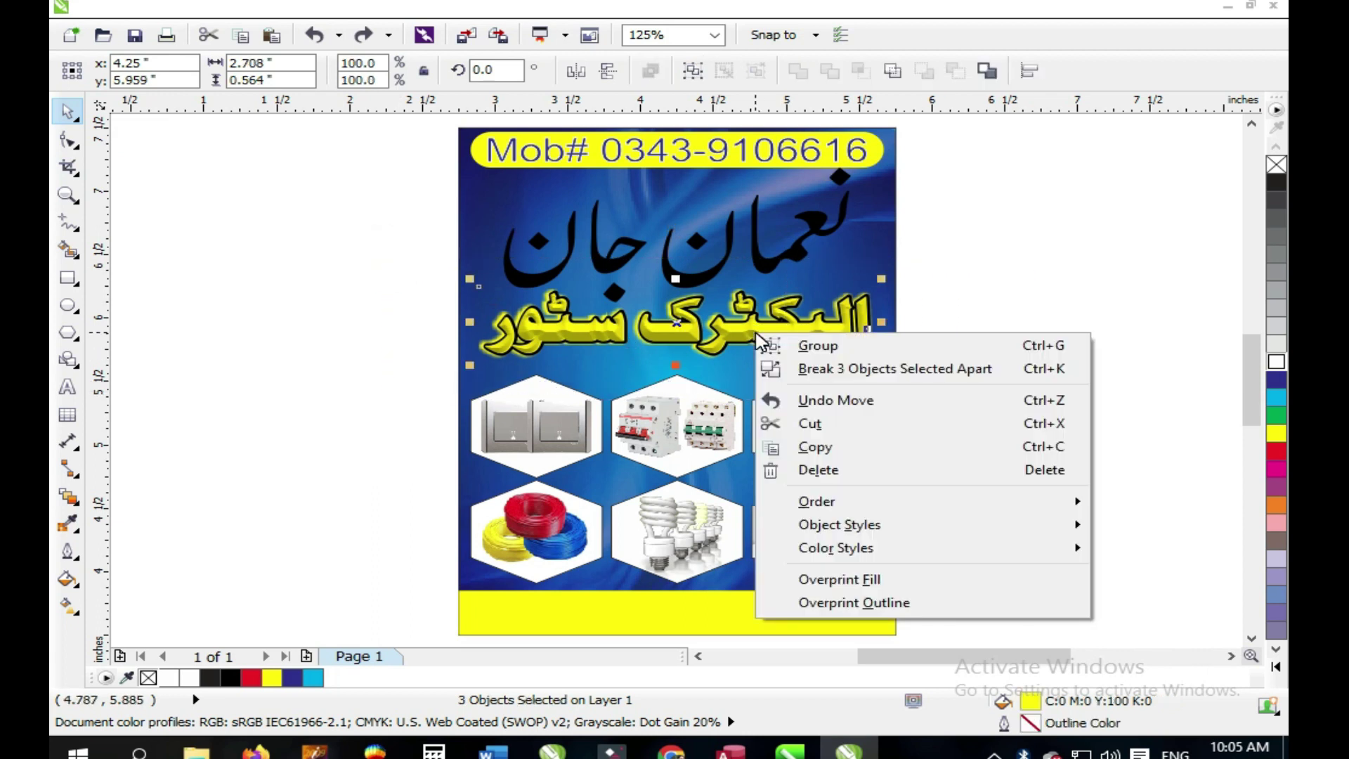
click(817, 345)
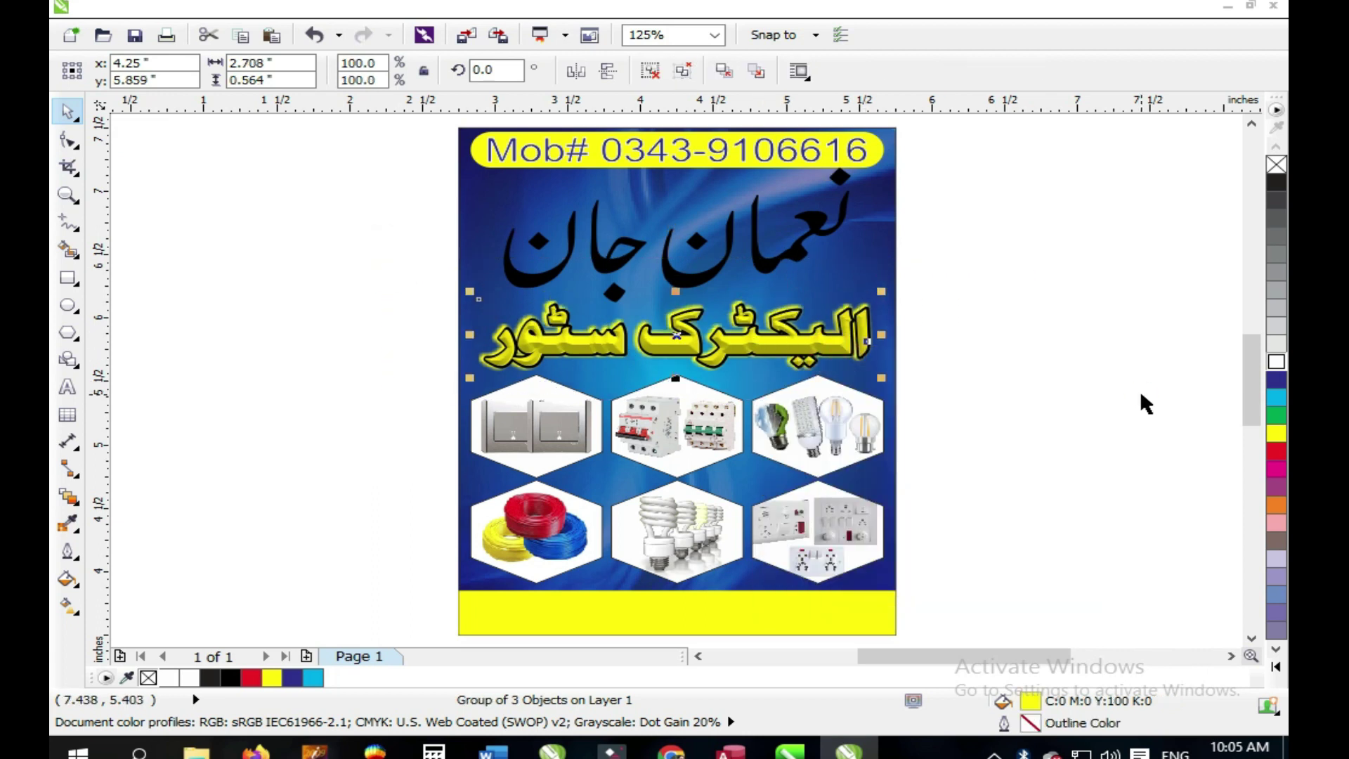
Stretch the Urdu name group wider to about 2.63 by 1.03 inches.
click(738, 257)
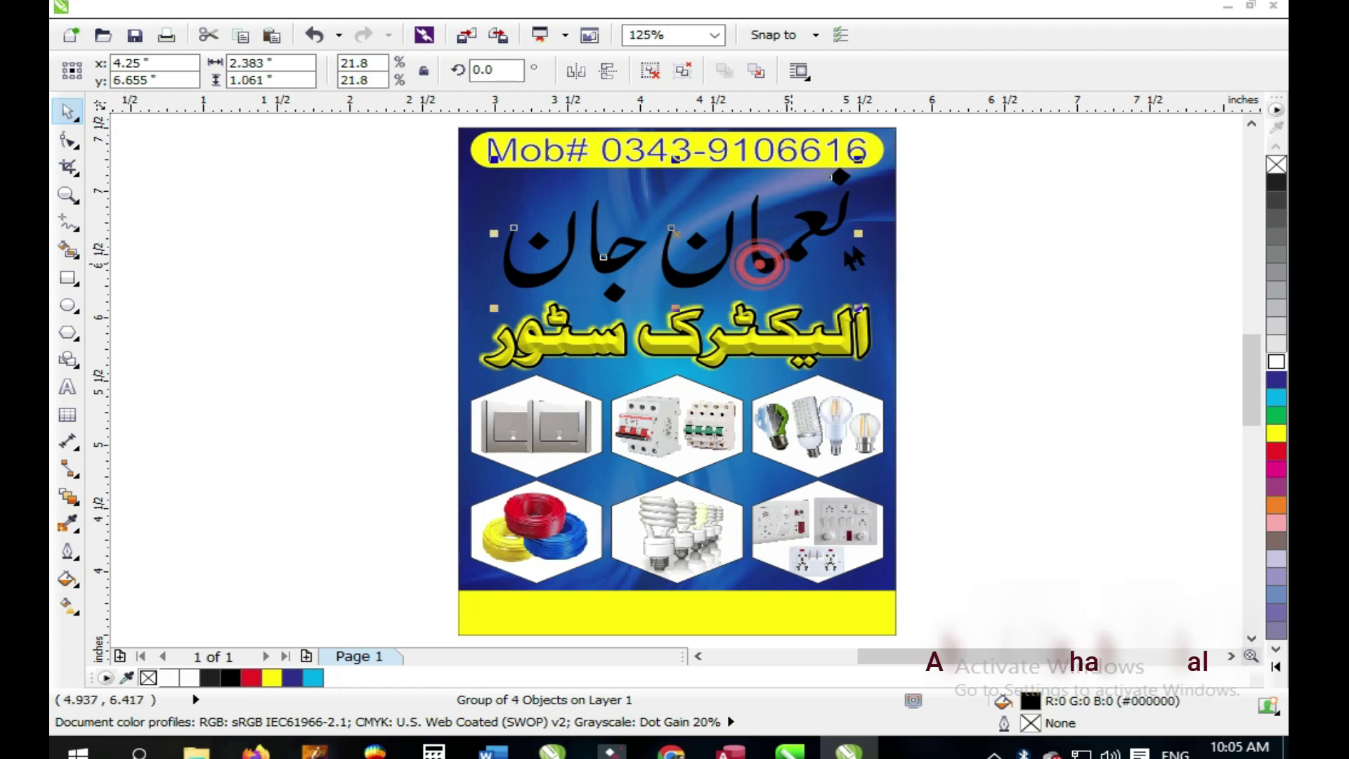
drag(490, 236, 466, 235)
drag(880, 161, 871, 167)
shift+click(884, 284)
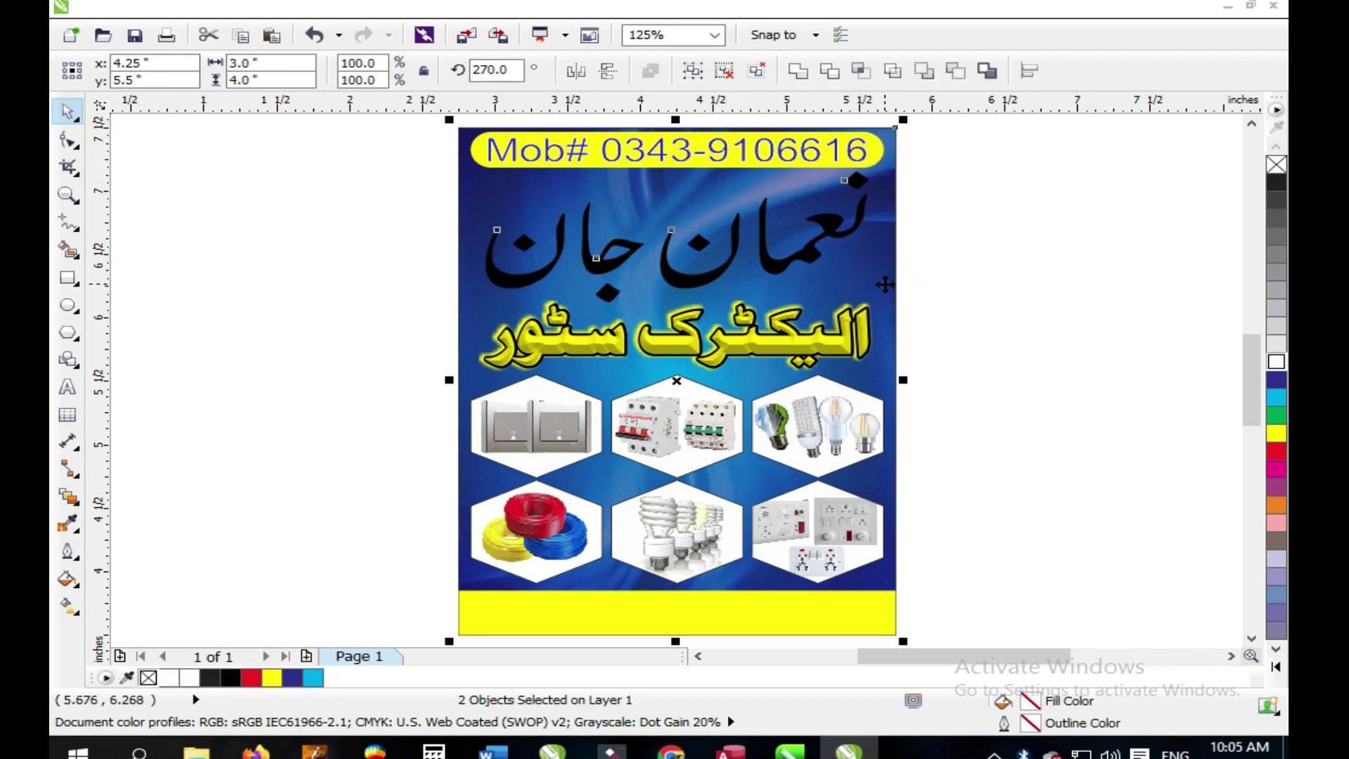
key(Escape)
click(801, 253)
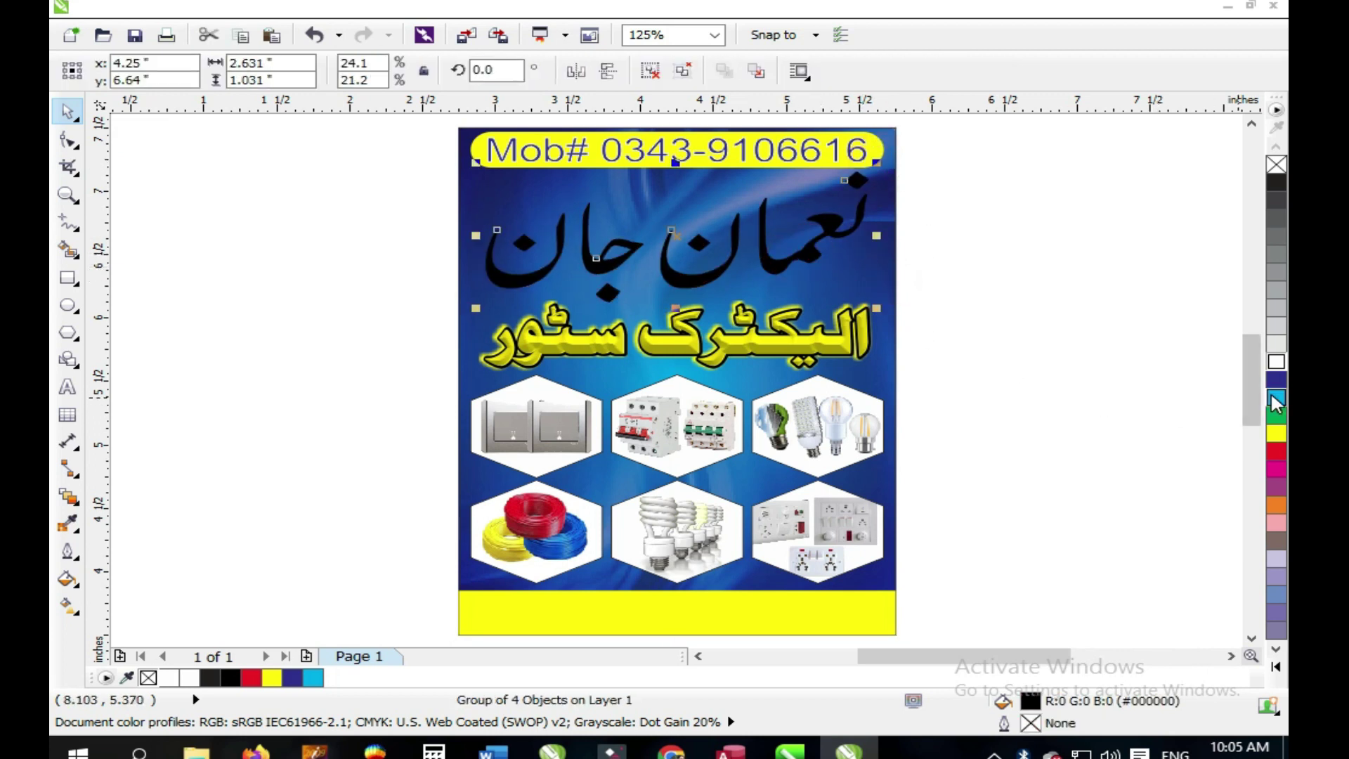
Fill the Urdu name cyan with a 2.5 pt rounded cyan outline behind the fill, scaling with the object.
click(1276, 398)
right_click(1277, 398)
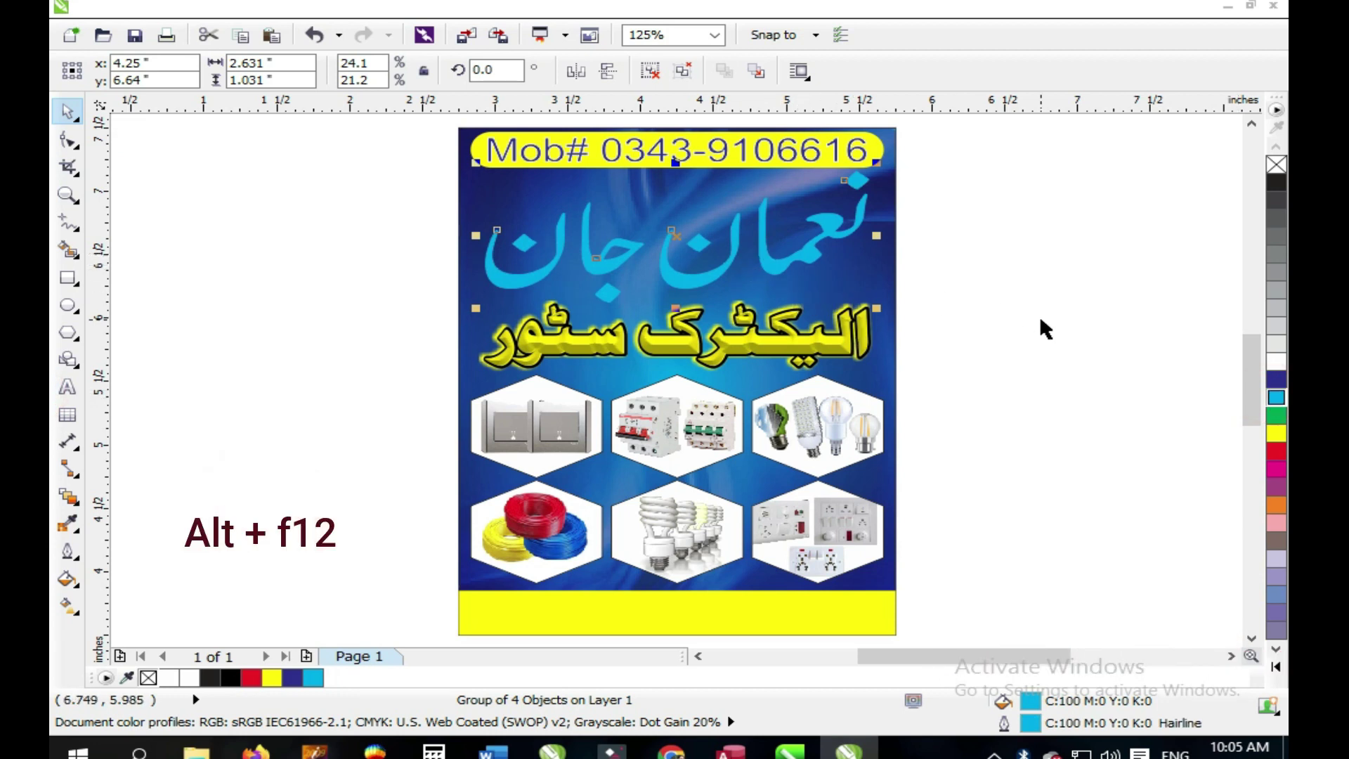
key(alt+F12)
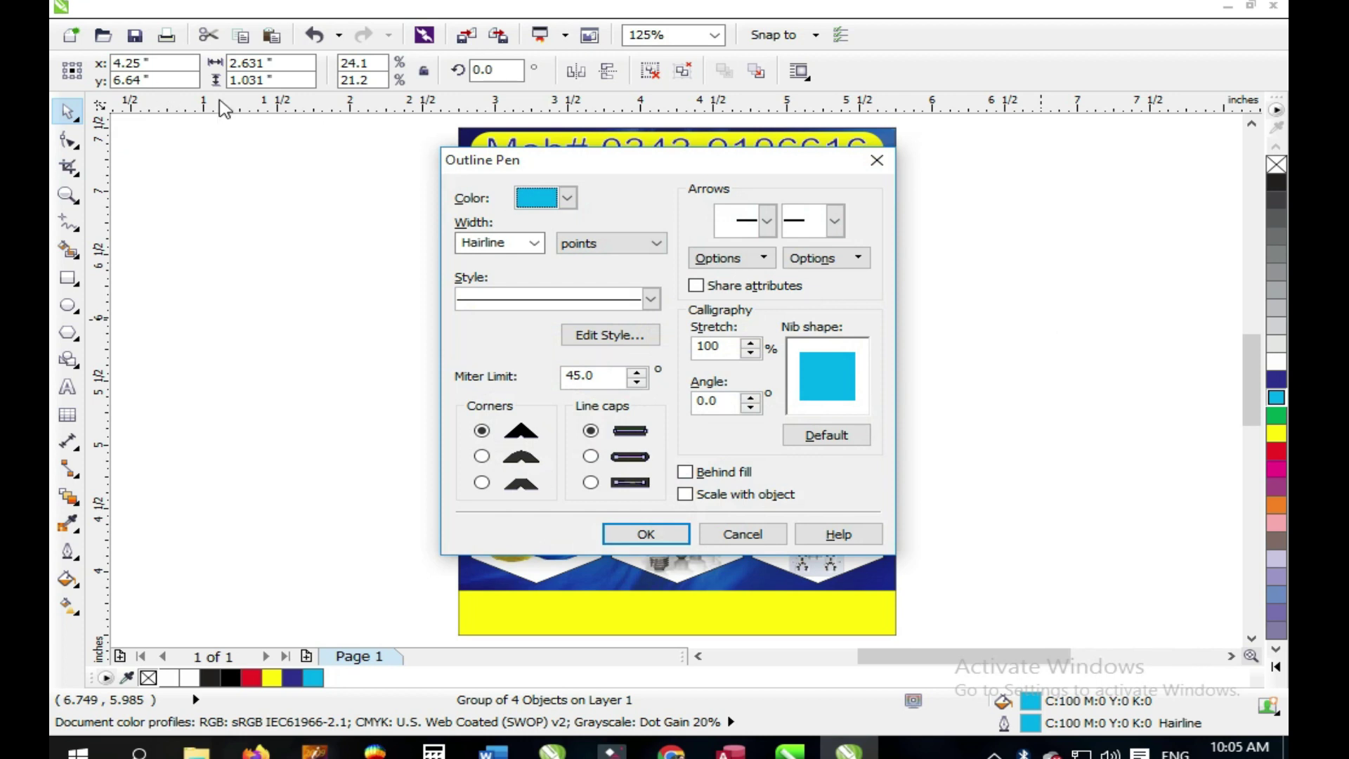
double_click(492, 242)
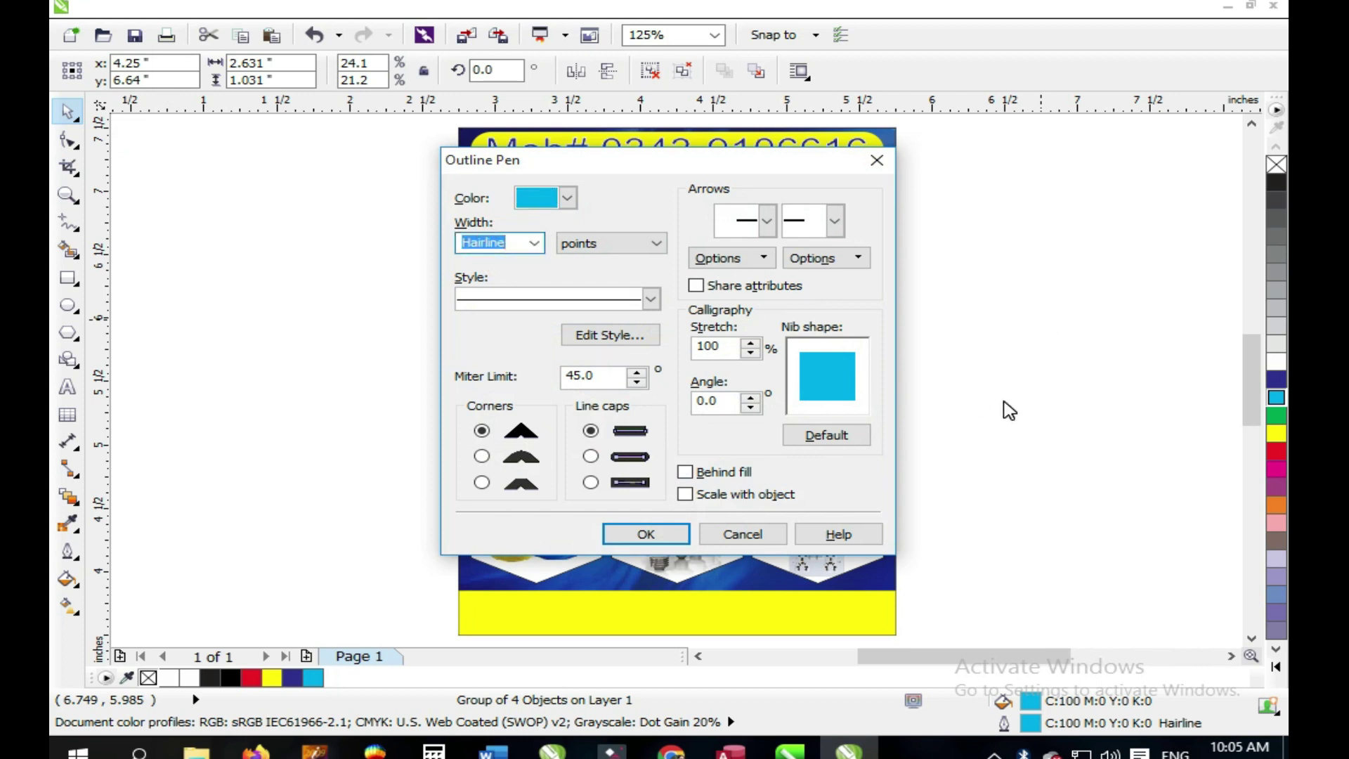
text(2.5)
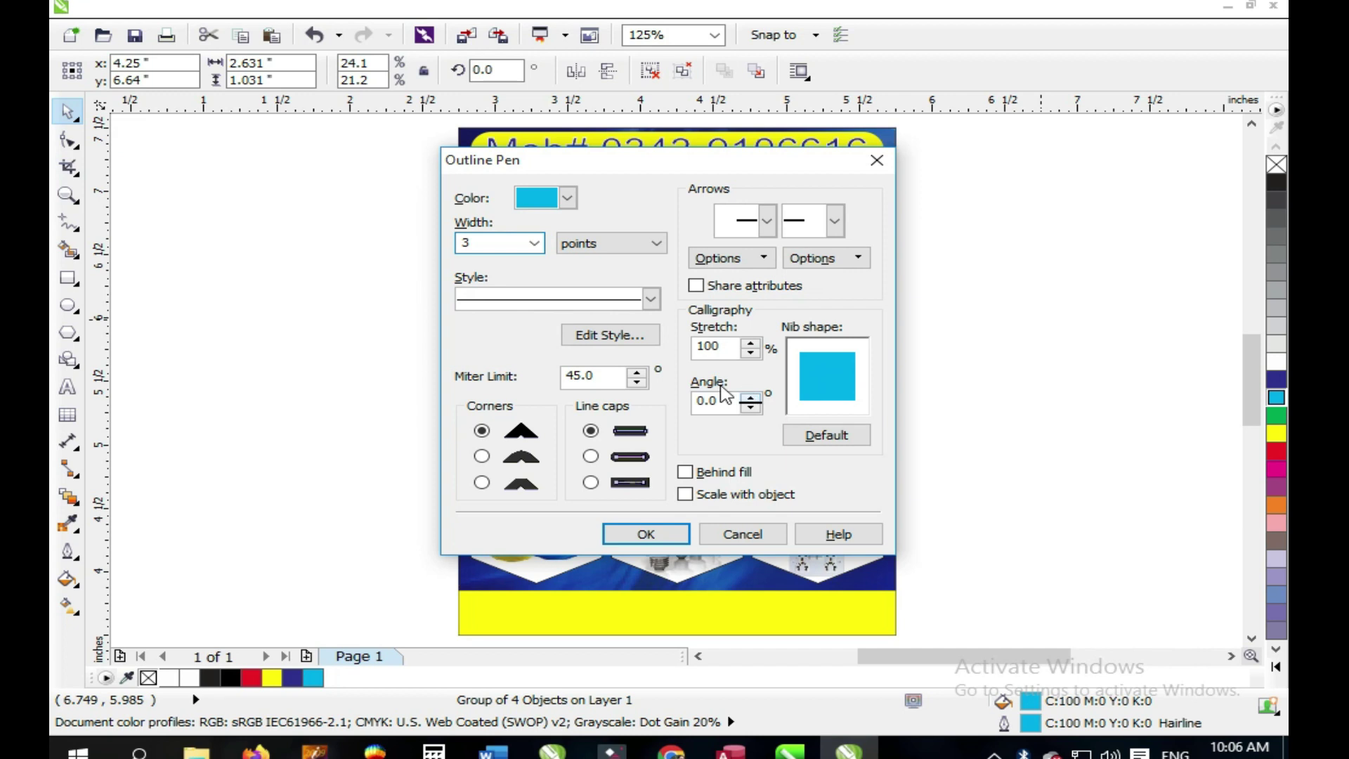
click(482, 456)
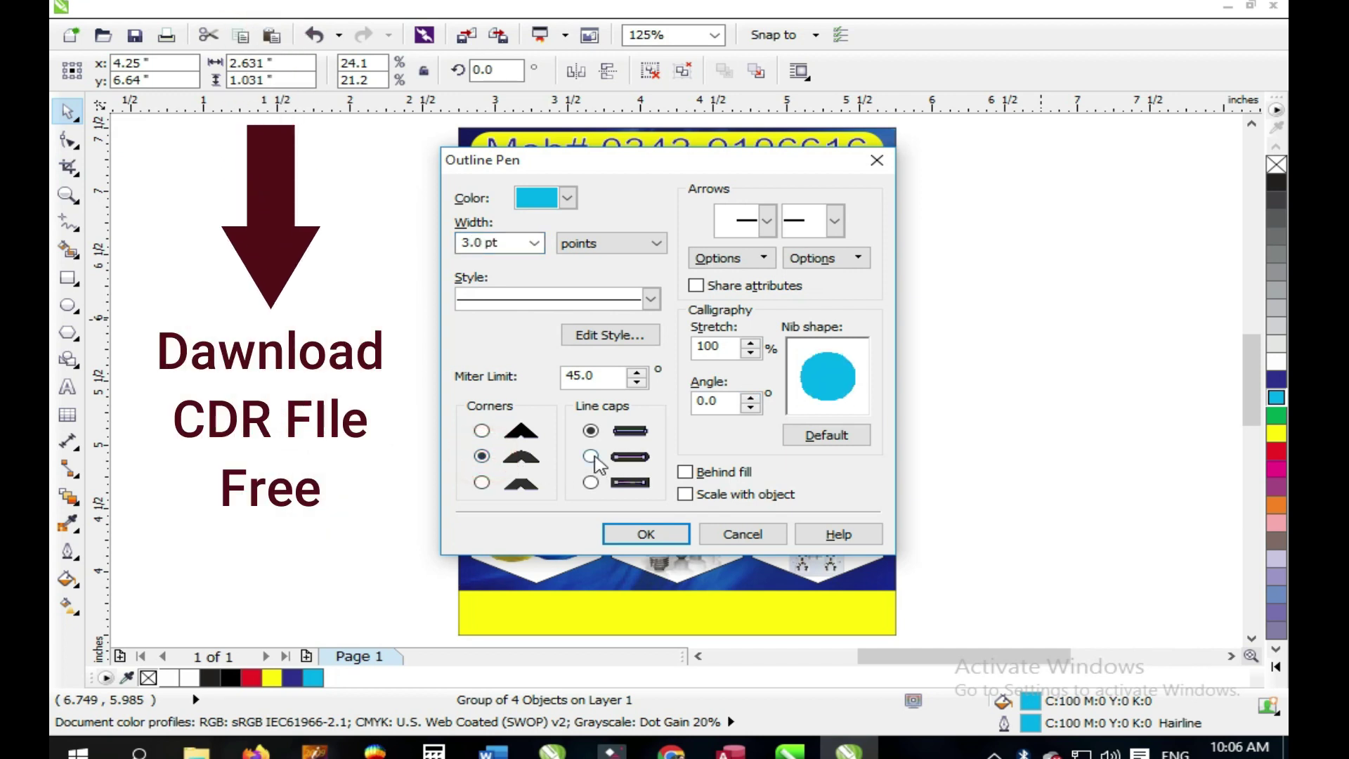
click(591, 457)
click(685, 472)
click(685, 494)
click(643, 534)
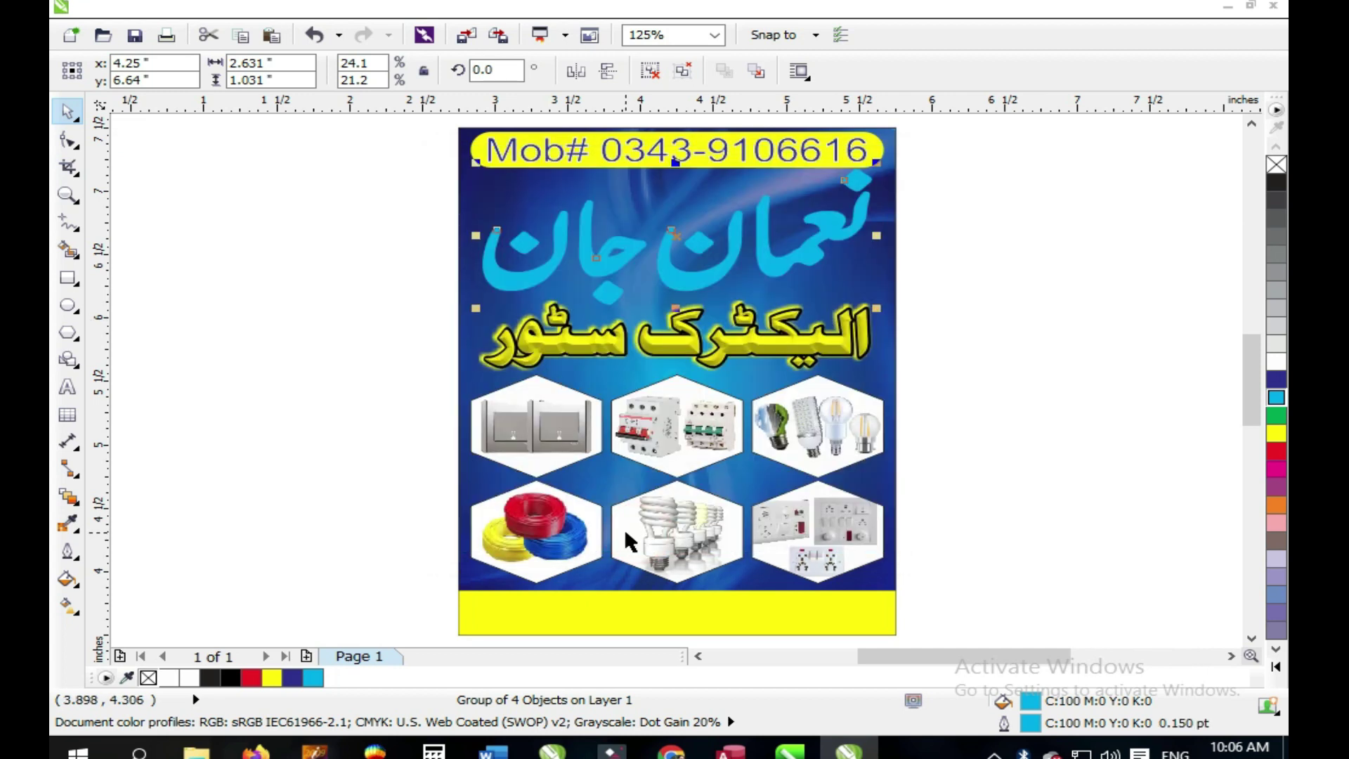
Paste a copy of the Urdu name exactly over the original.
right_click(791, 258)
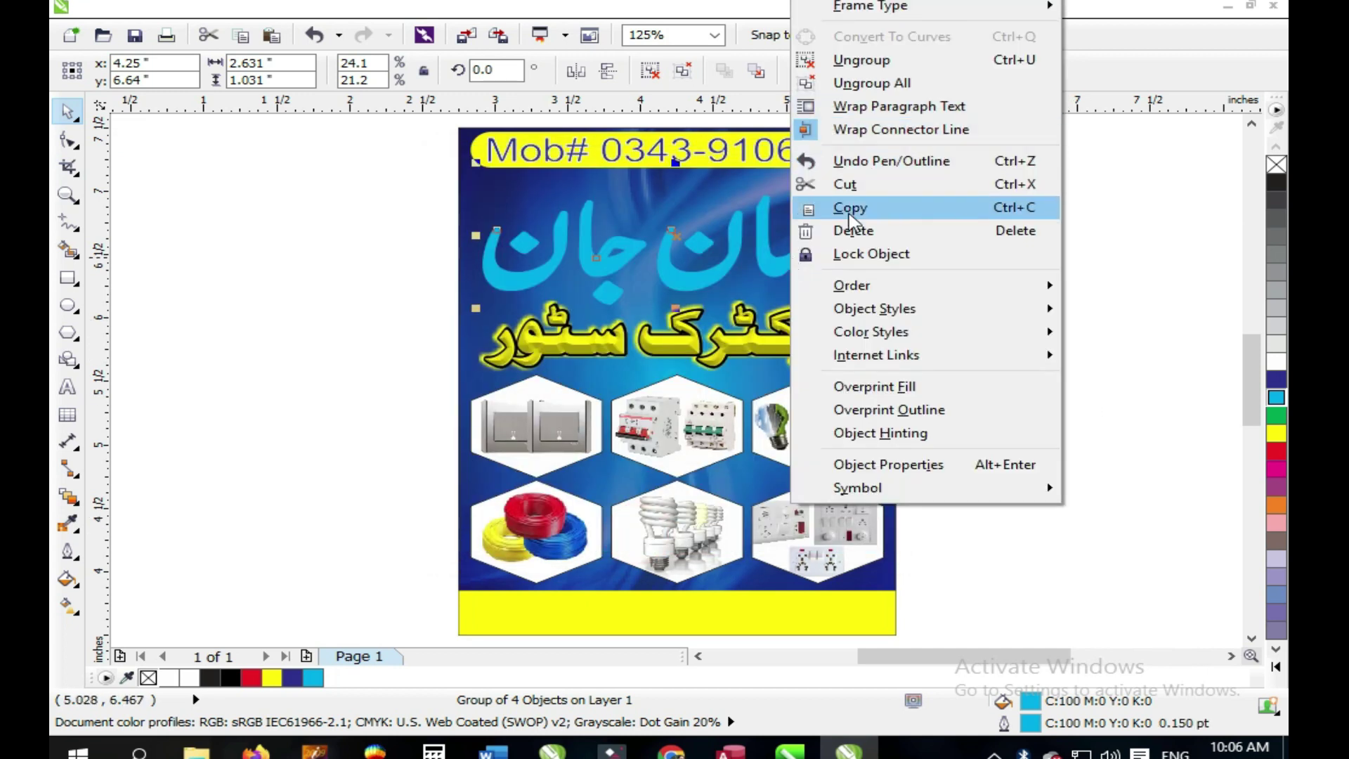
click(848, 209)
right_click(322, 207)
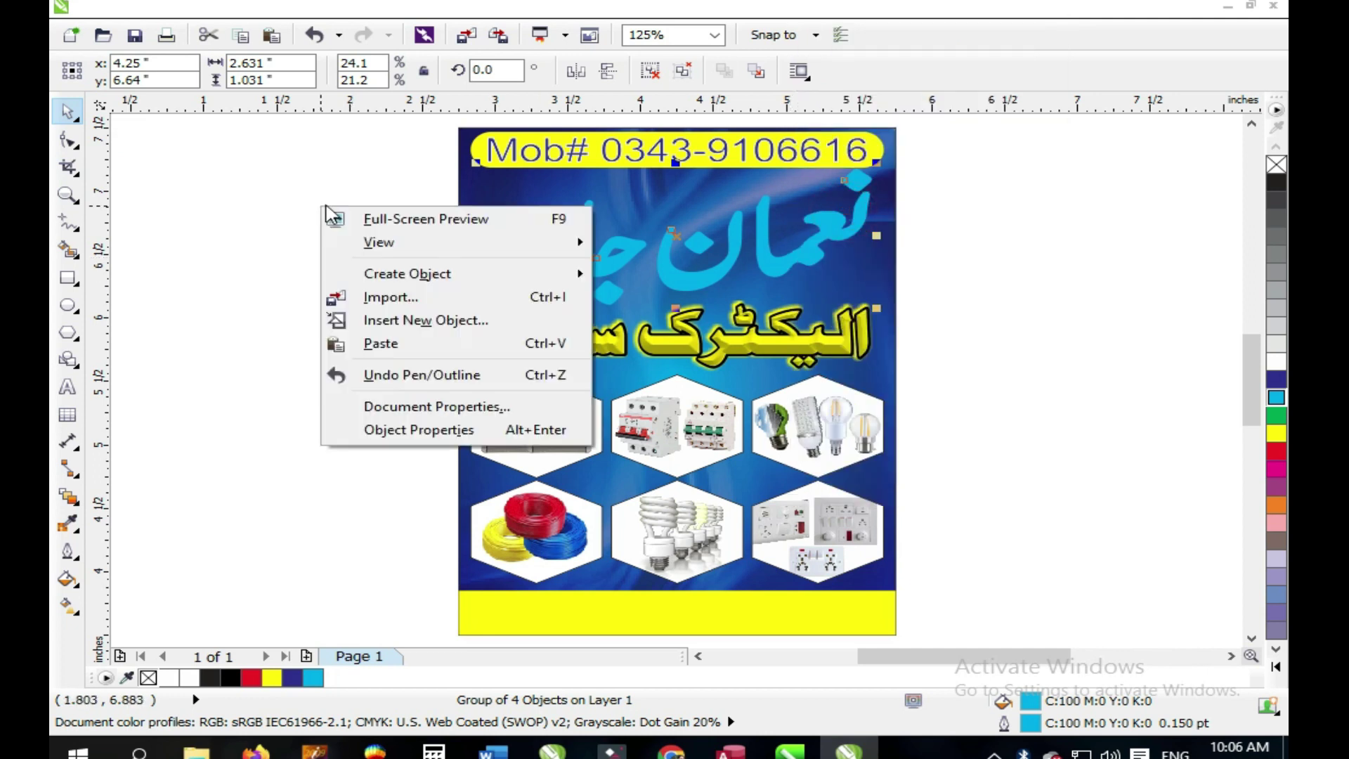
click(380, 343)
drag(791, 265, 590, 302)
key(ctrl+z)
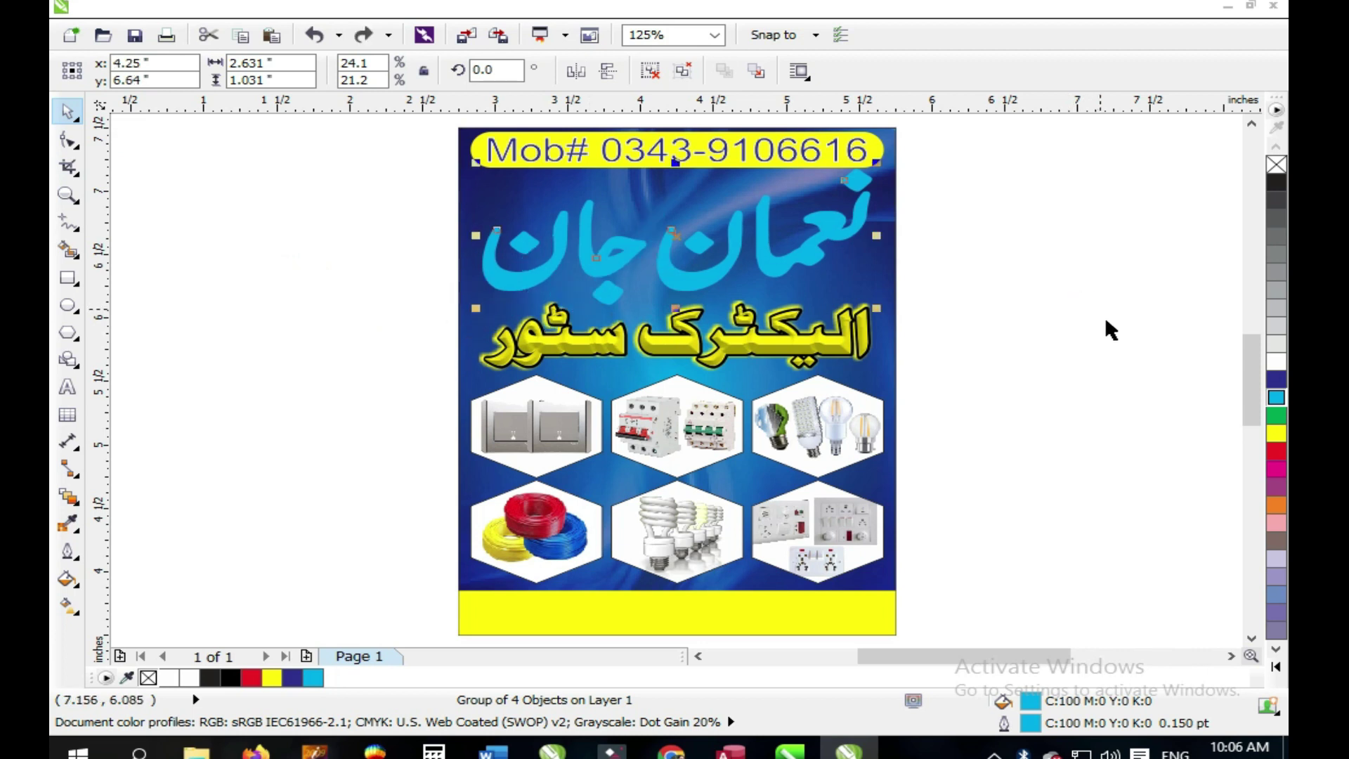
Fill the copied name red with a white outline.
click(1276, 453)
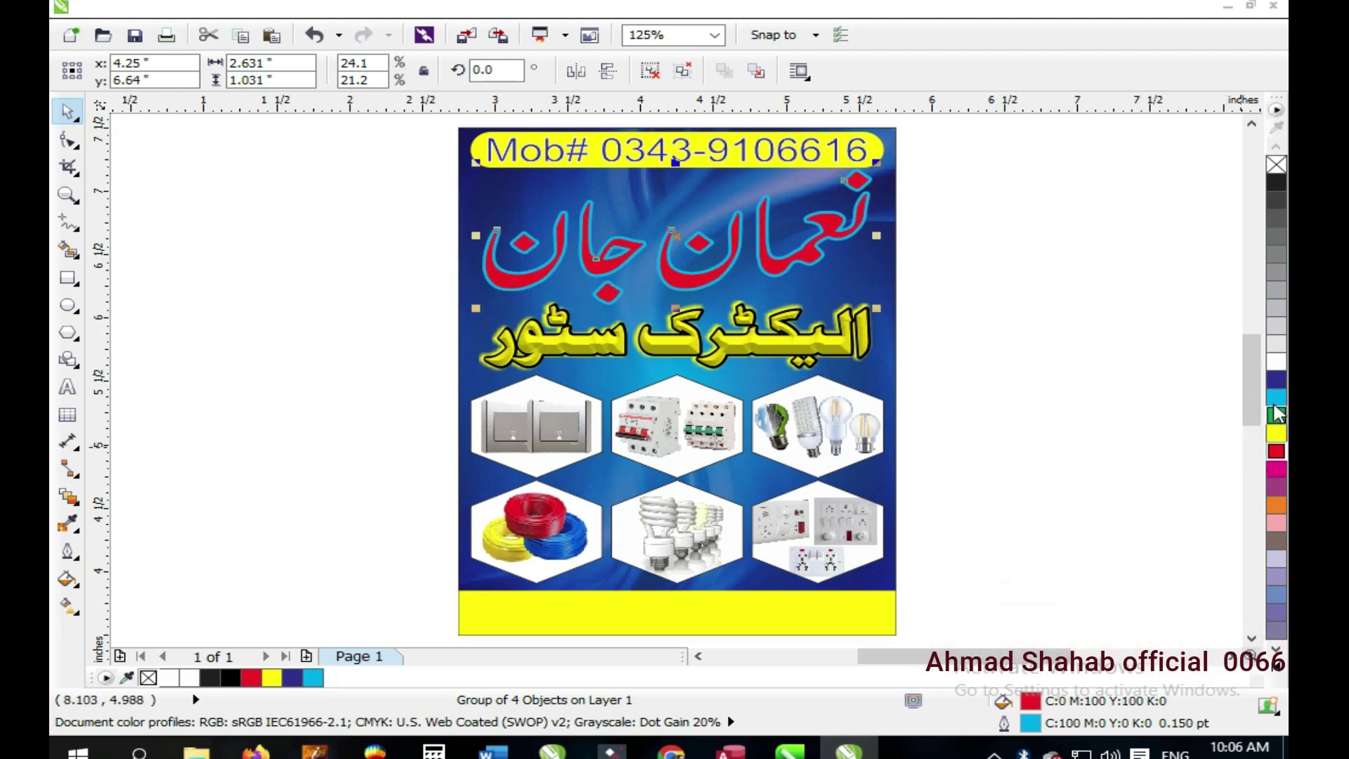
right_click(1277, 362)
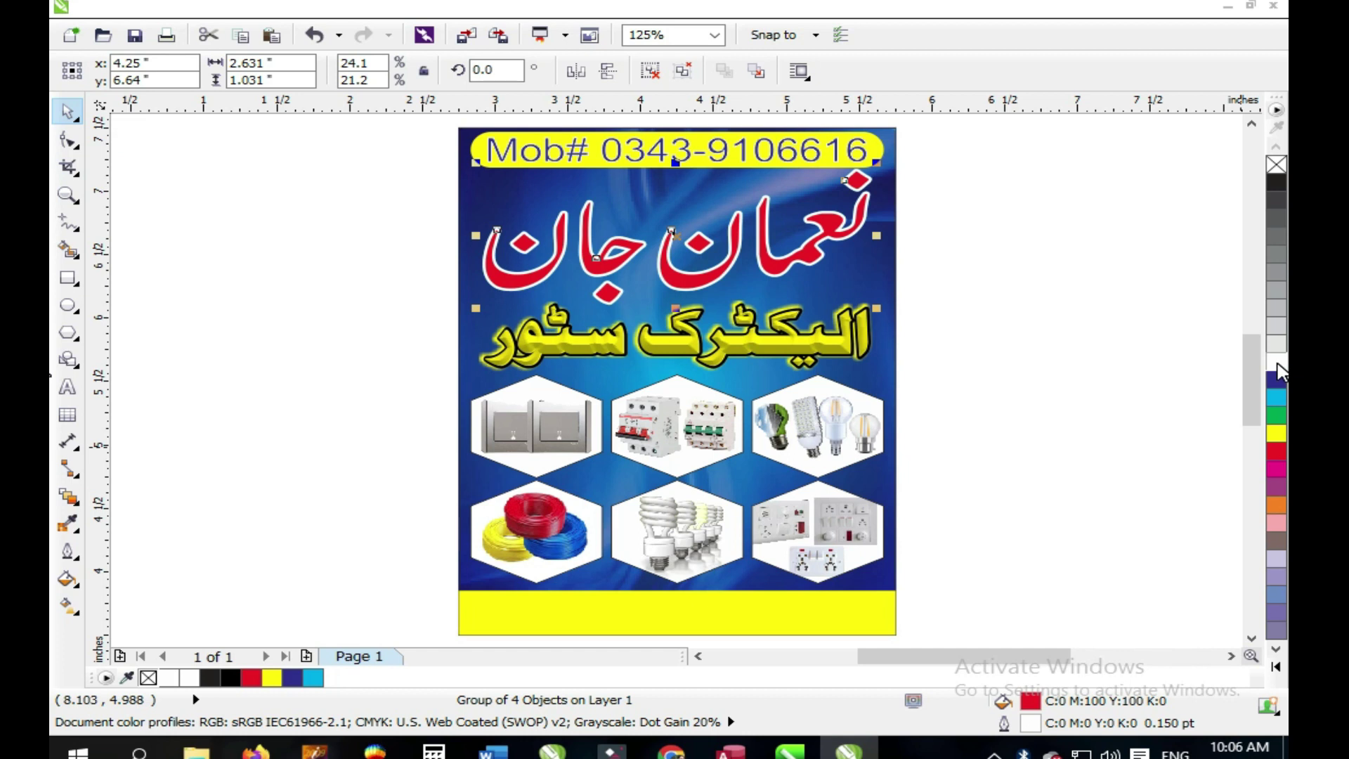
key(alt+F12)
Set the red copy's outline width to .06.
key(Tab)
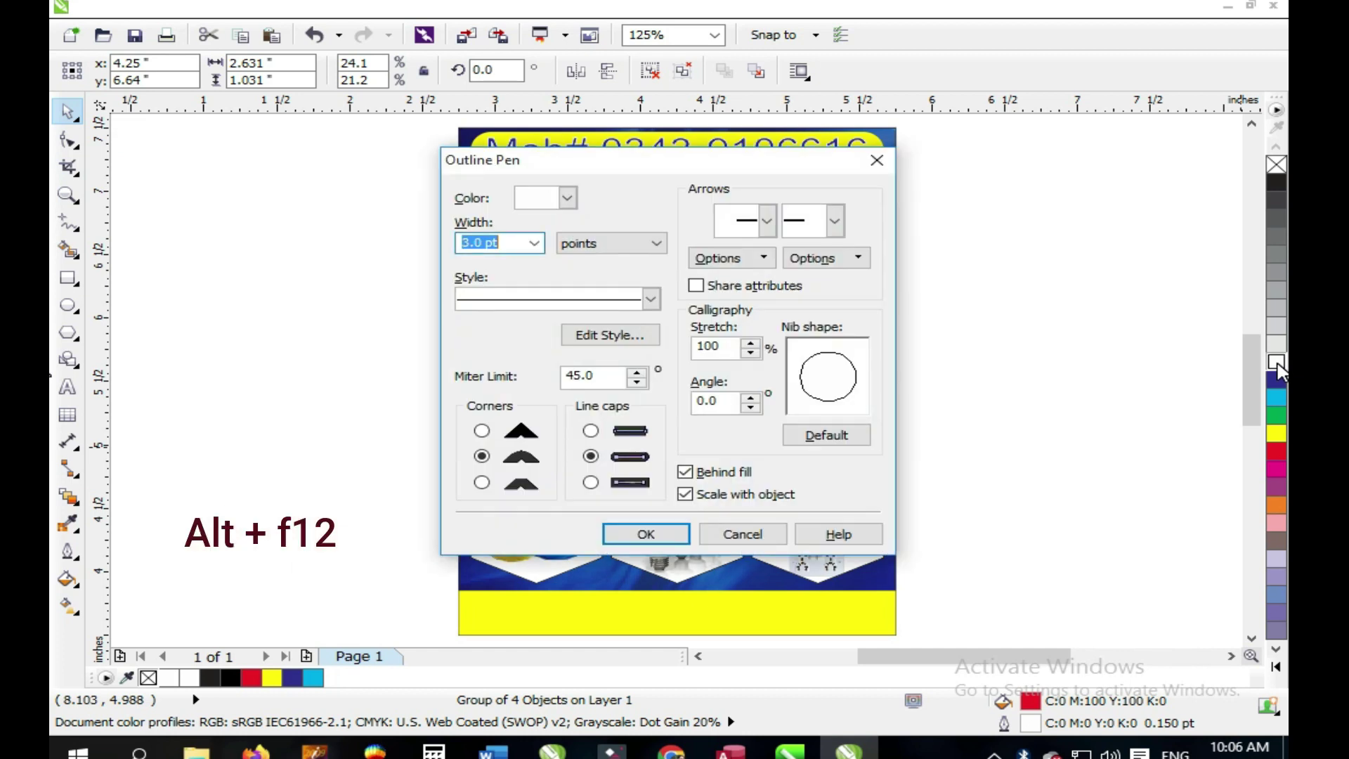
text(.06)
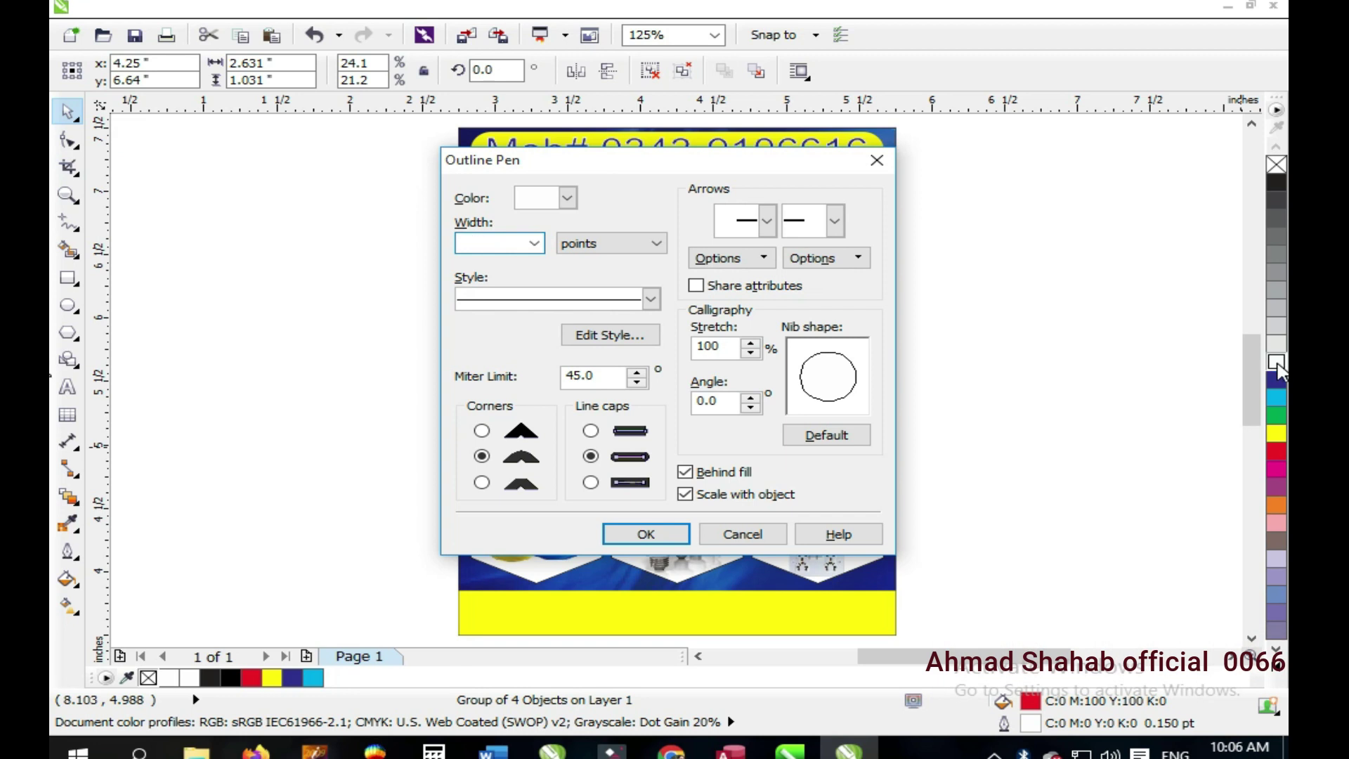
key(Return)
Give the cyan Urdu name an 8 pt outline.
drag(776, 267, 511, 291)
click(702, 269)
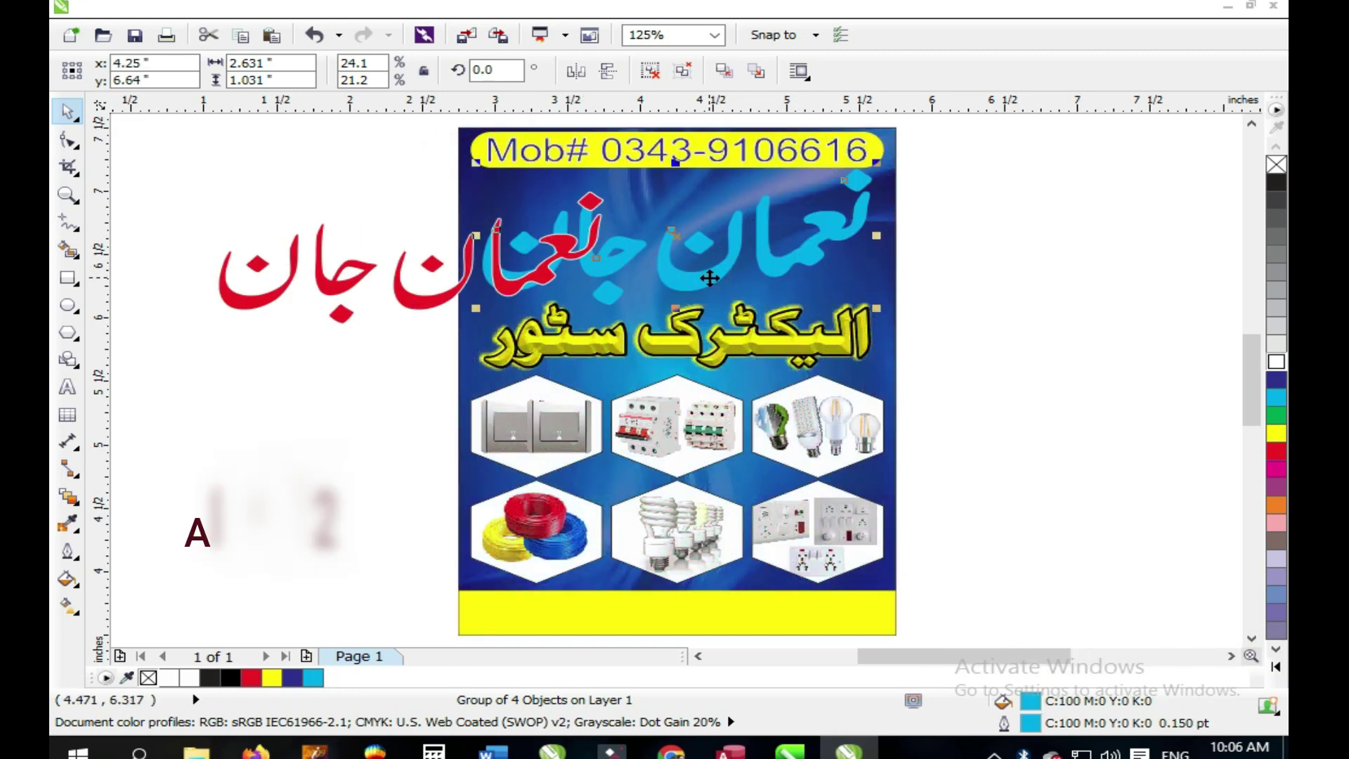
key(F12)
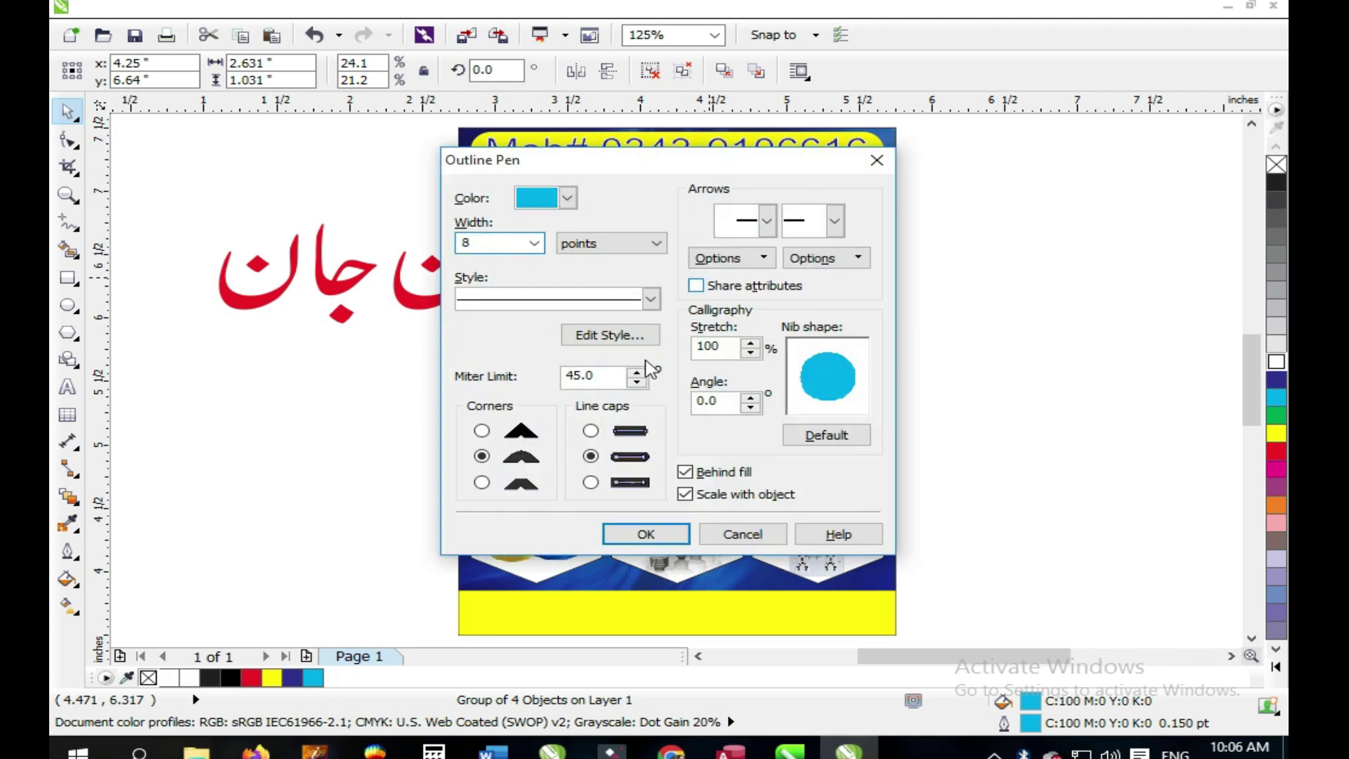
click(668, 532)
Set the red copy's white outline width to 4 pt.
click(428, 307)
key(F12)
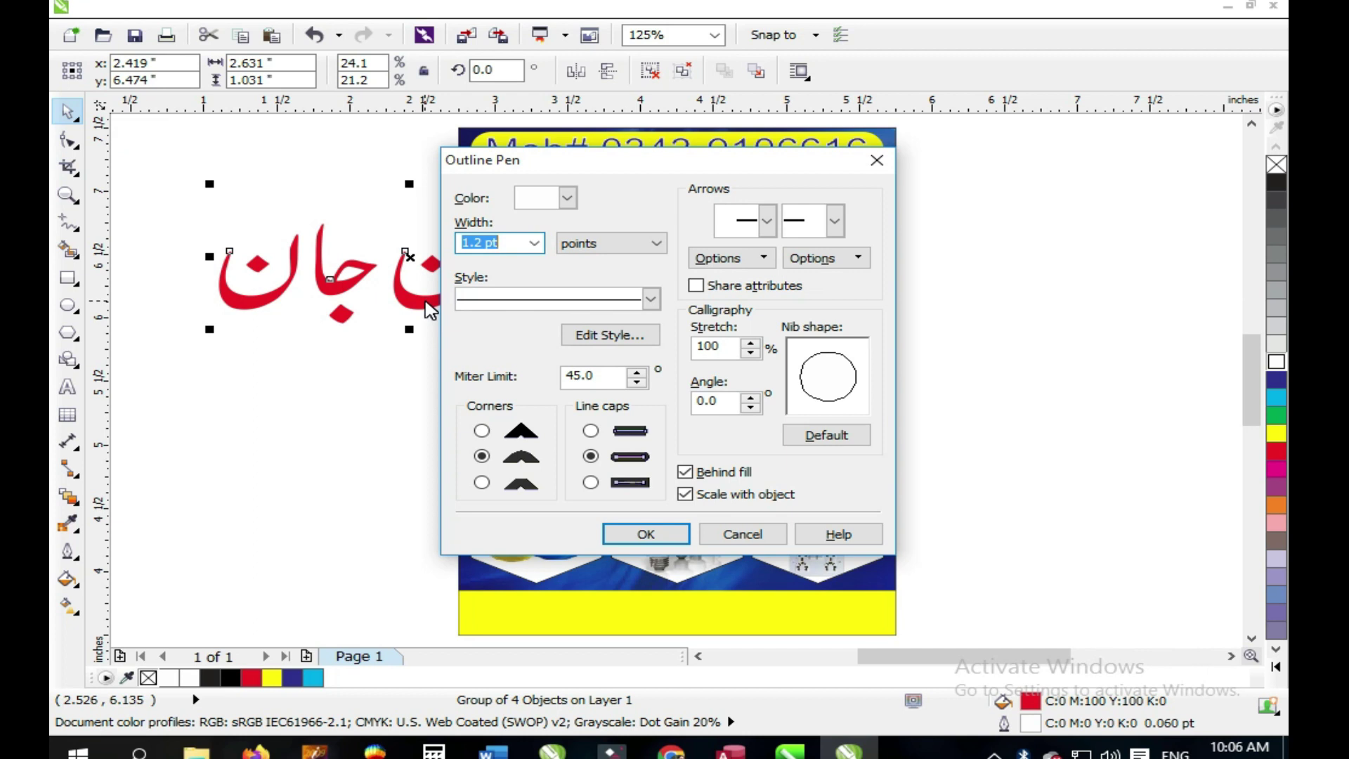
key(Return)
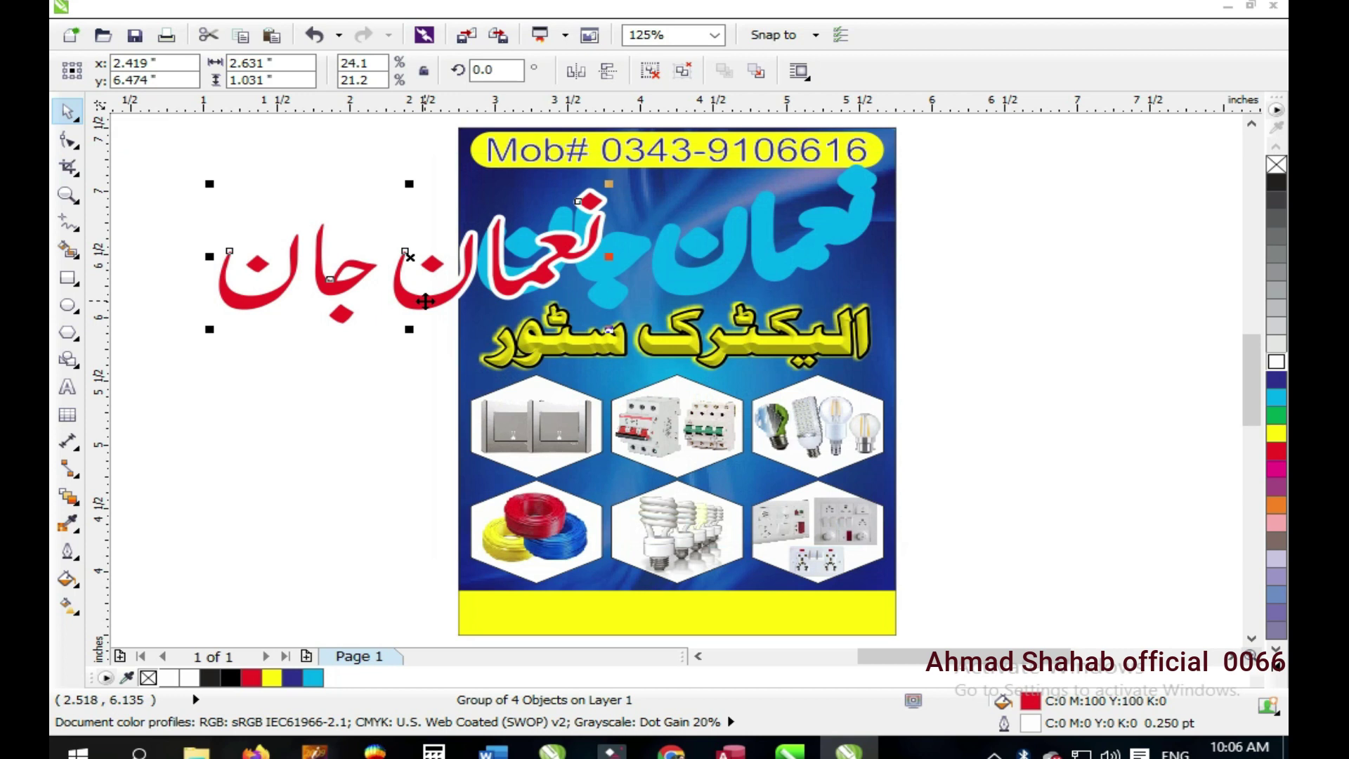
key(F12)
text(4)
key(Return)
Centre the red name over the cyan one and group them.
shift+click(703, 267)
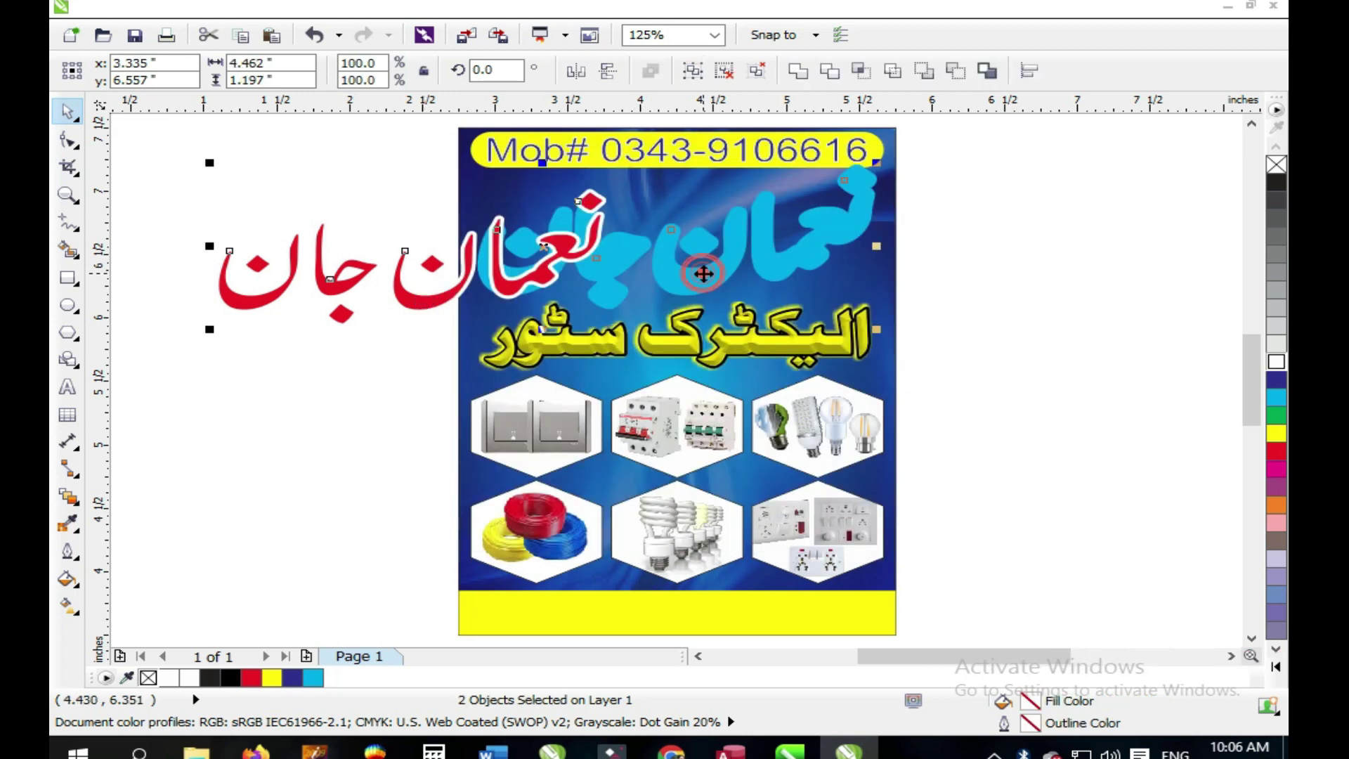
key(c)
key(e)
key(ctrl+g)
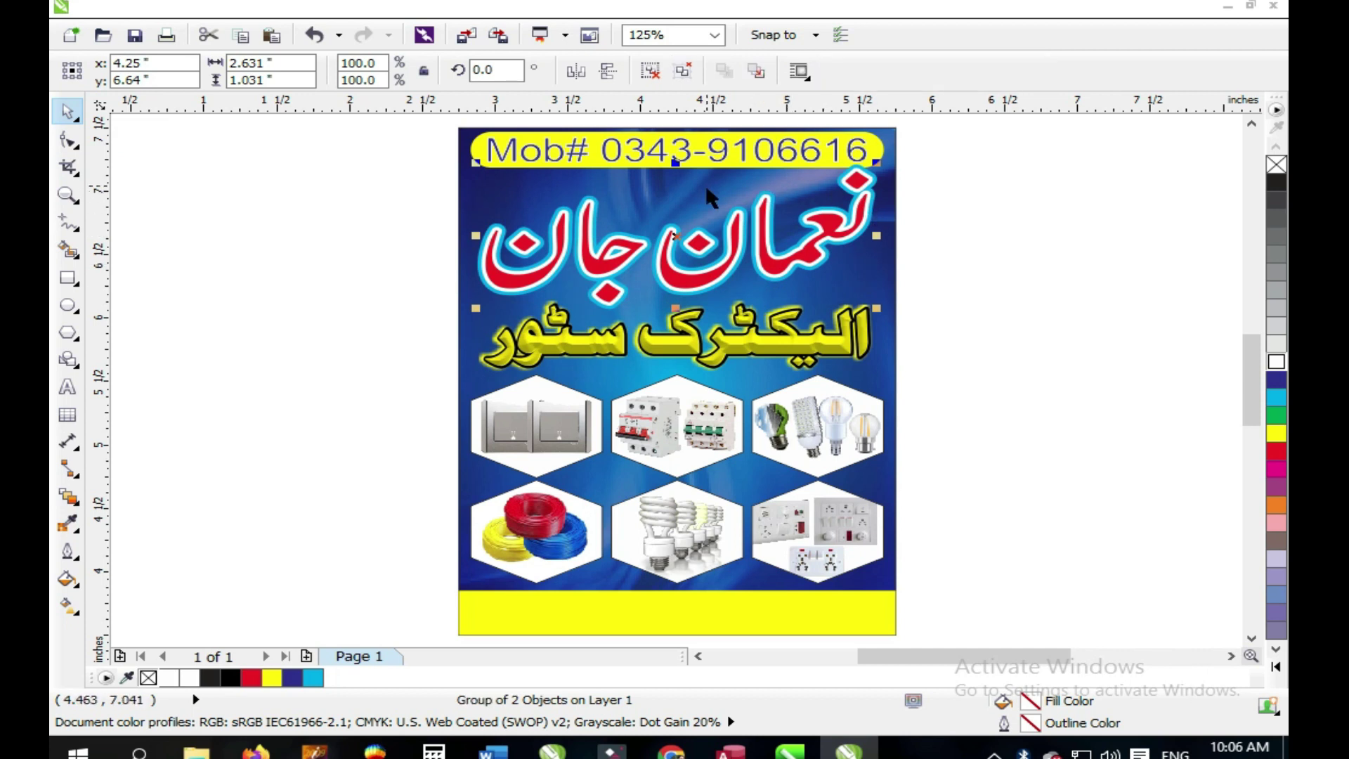
Nudge the yellow store title group down slightly.
key(ctrl+z)
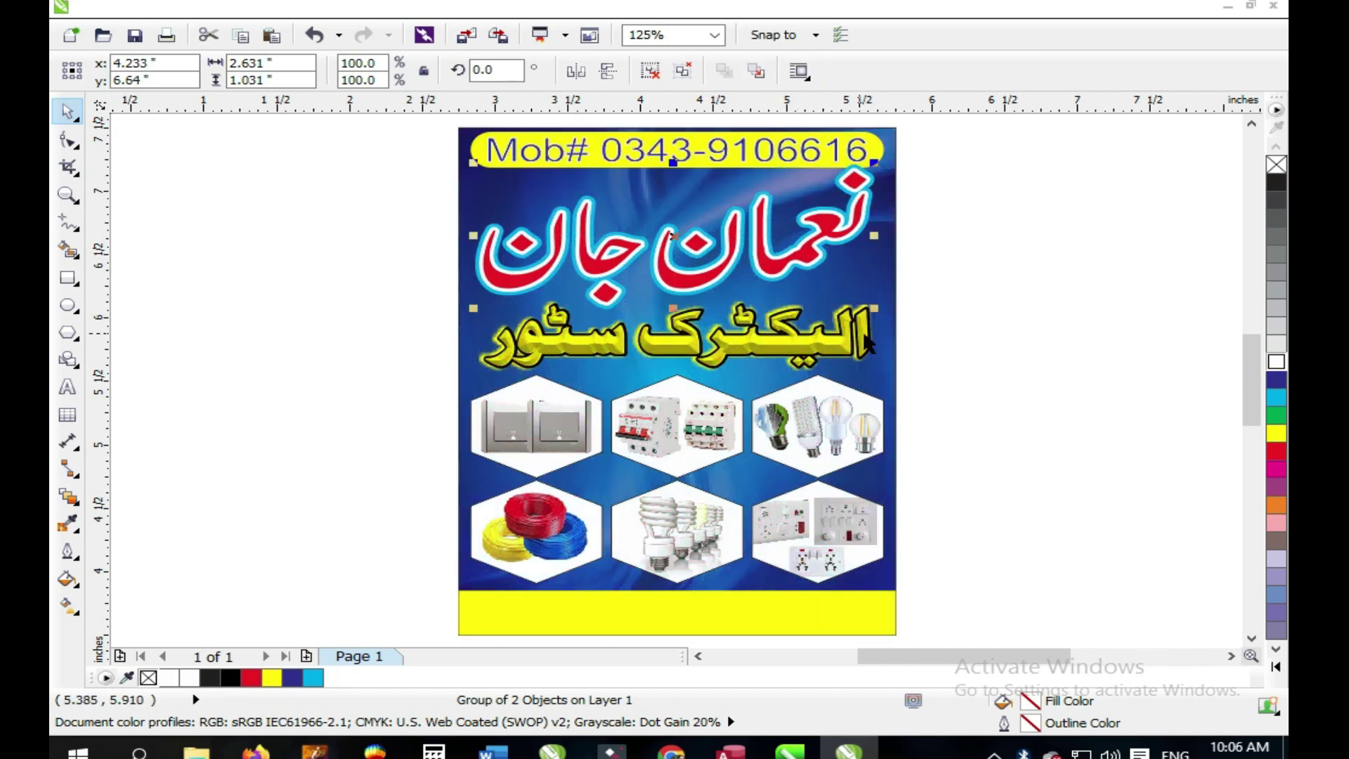
key(ctrl+shift+z)
key(ctrl+z)
key(ctrl+shift+z)
click(741, 340)
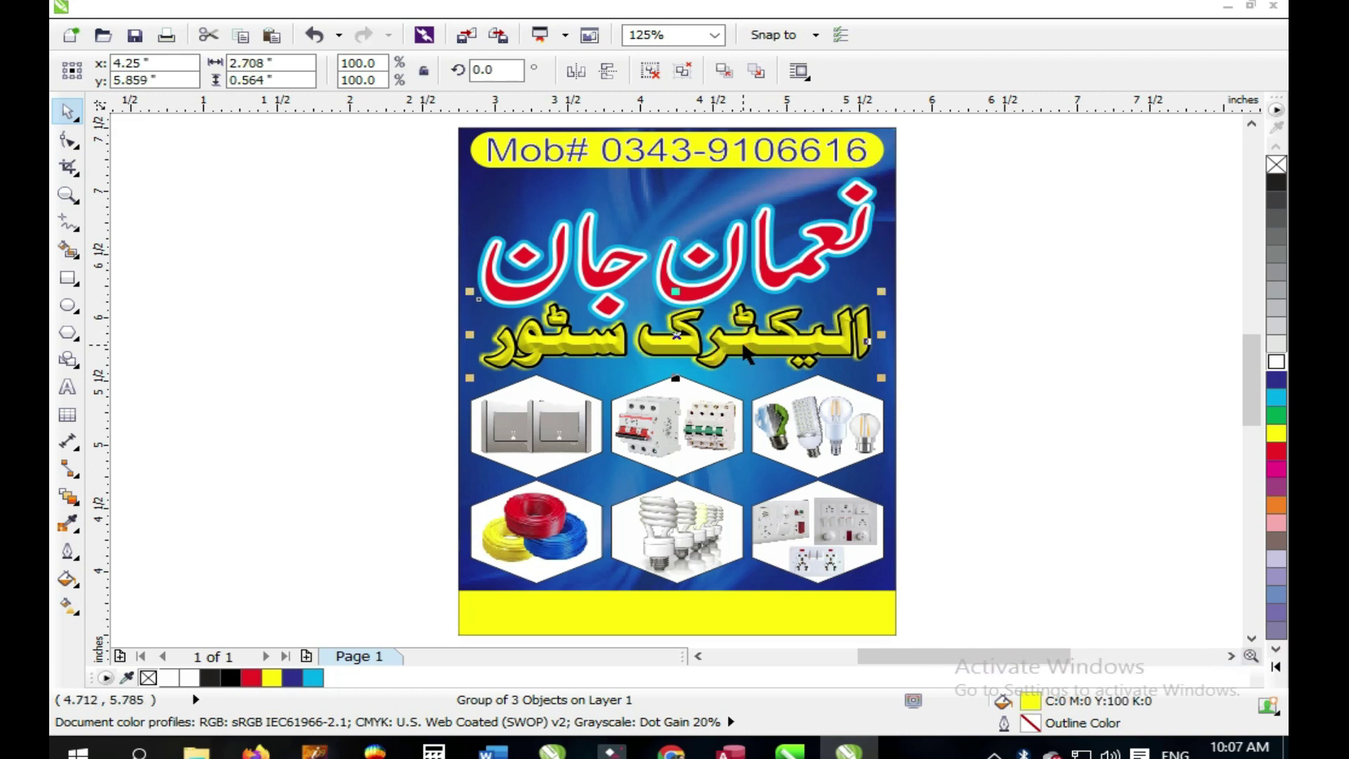
key(Down)
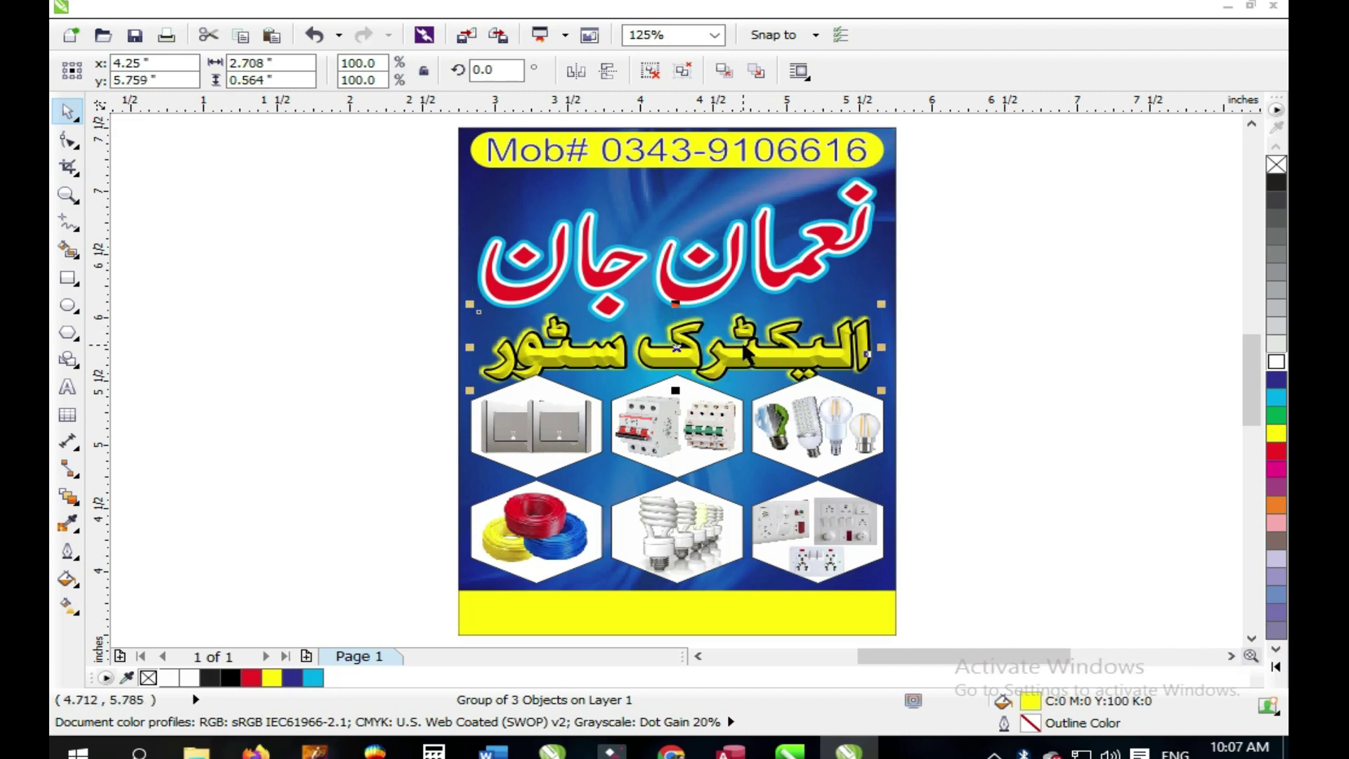
Lower the six hexagon pictures to y 4.677 inches and ungroup the name group.
drag(389, 353, 1071, 618)
drag(535, 426, 631, 405)
scroll(446, 382, up, 3)
scroll(981, 518, down, 3)
scroll(981, 517, up, 1)
click(764, 272)
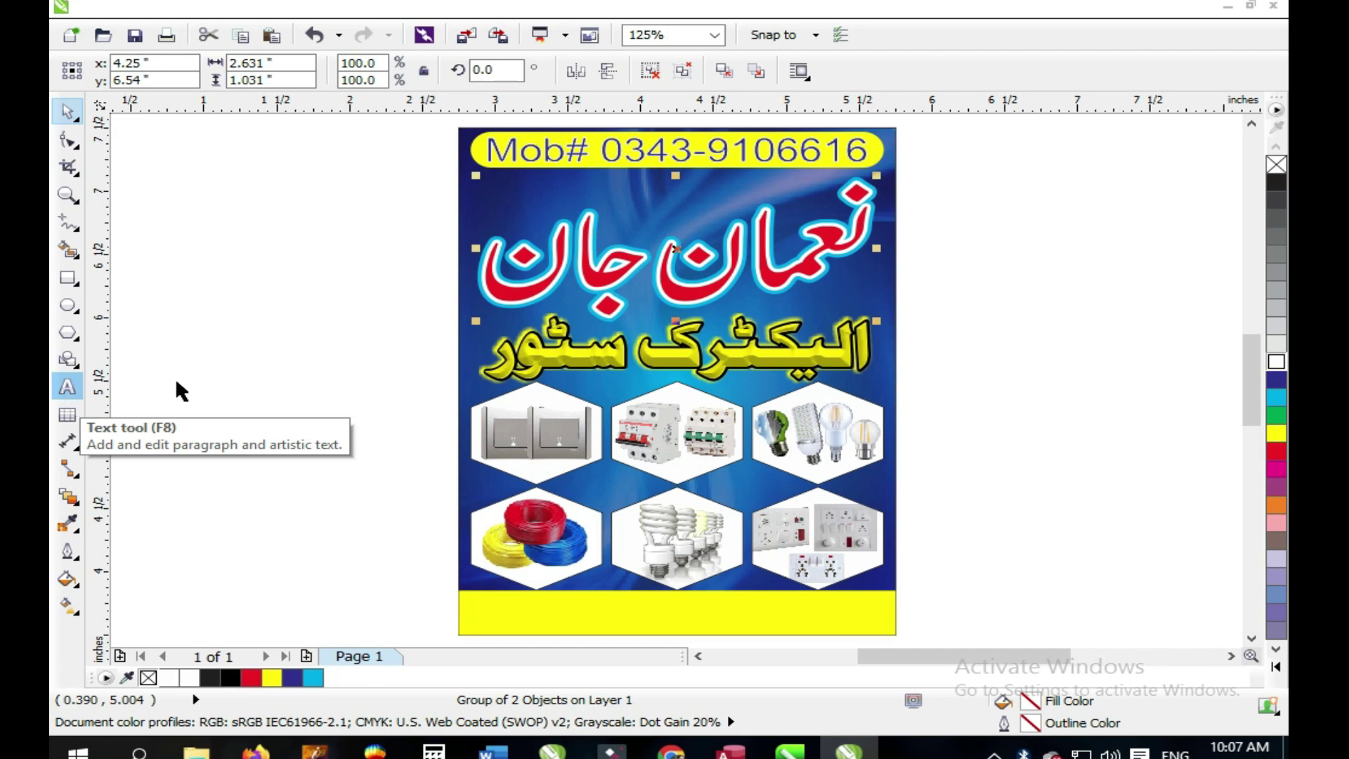
click(650, 70)
Ungroup the Urdu name and combine its pieces into one curve.
key(Escape)
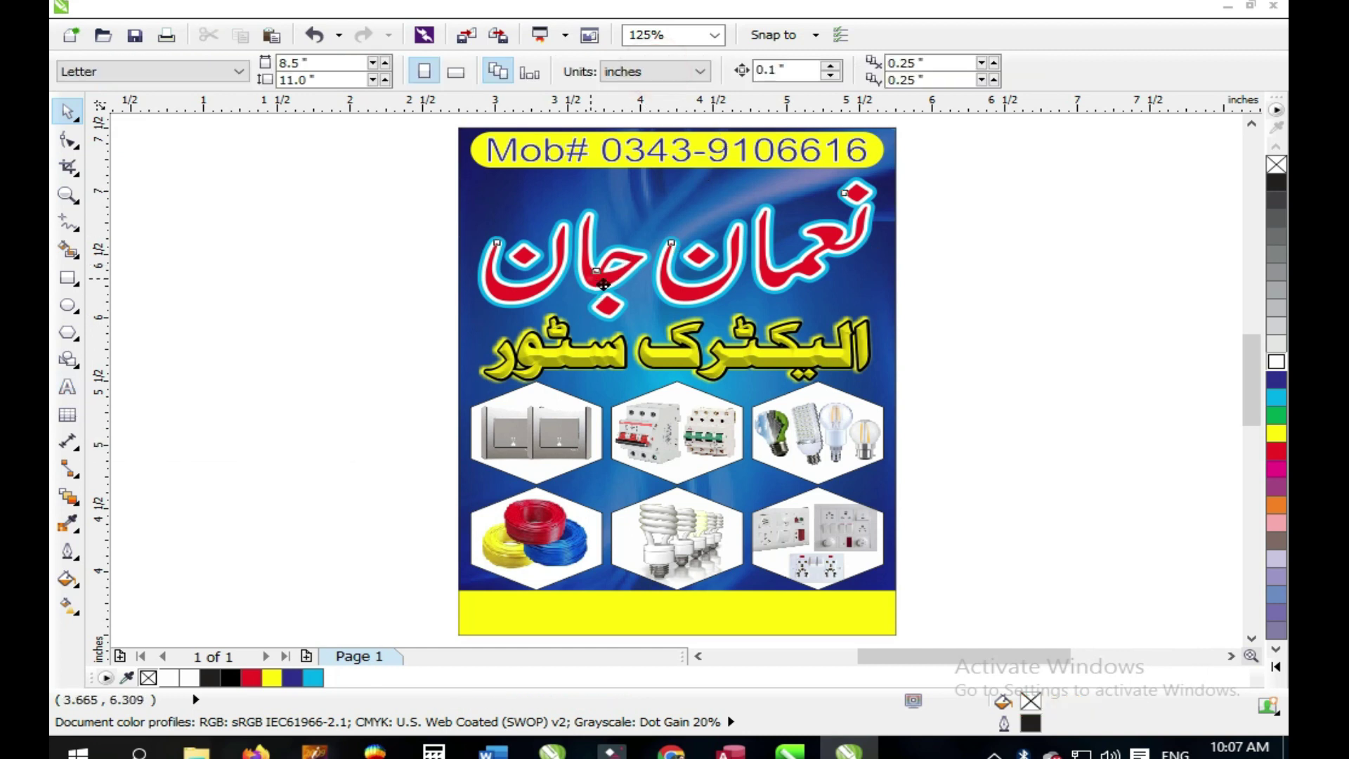
click(596, 287)
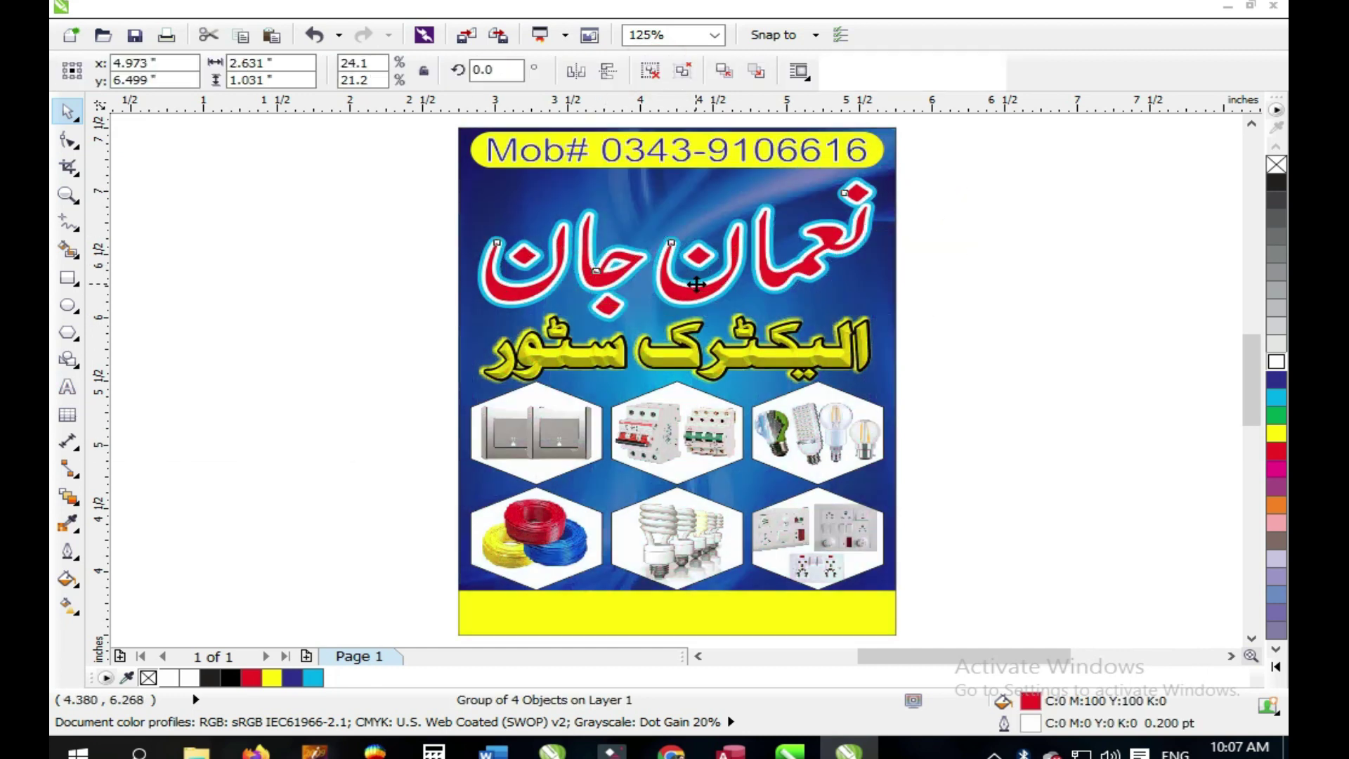
click(650, 70)
click(790, 69)
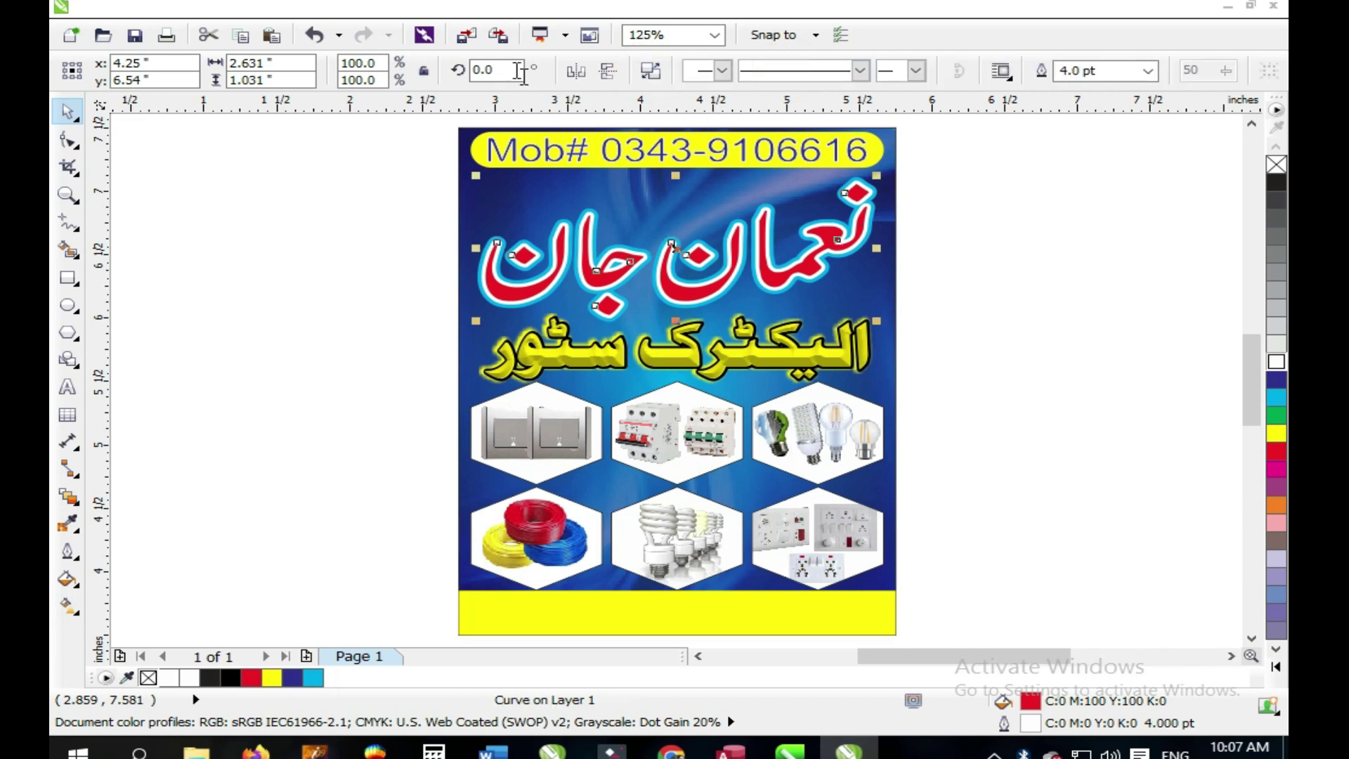
Apply a soft-edge bevel to the red Urdu name.
click(422, 14)
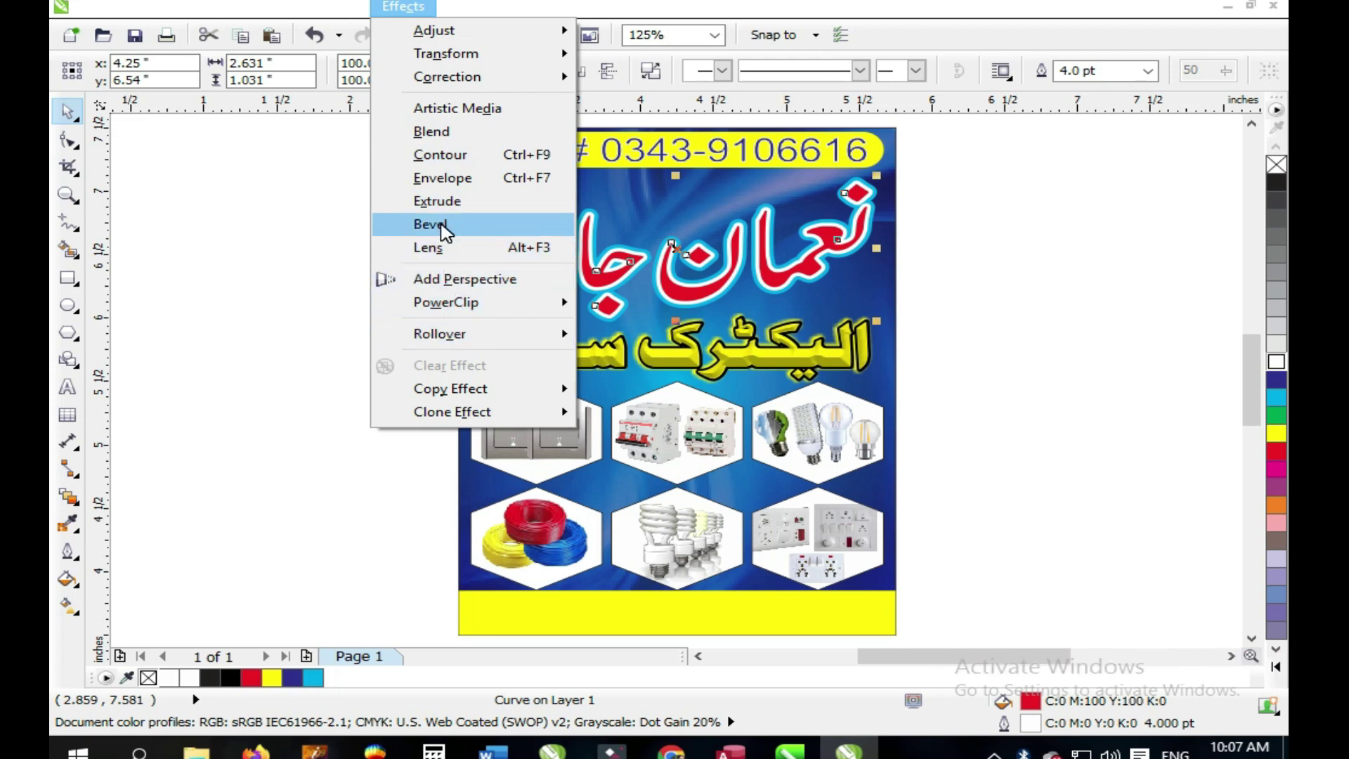
click(430, 224)
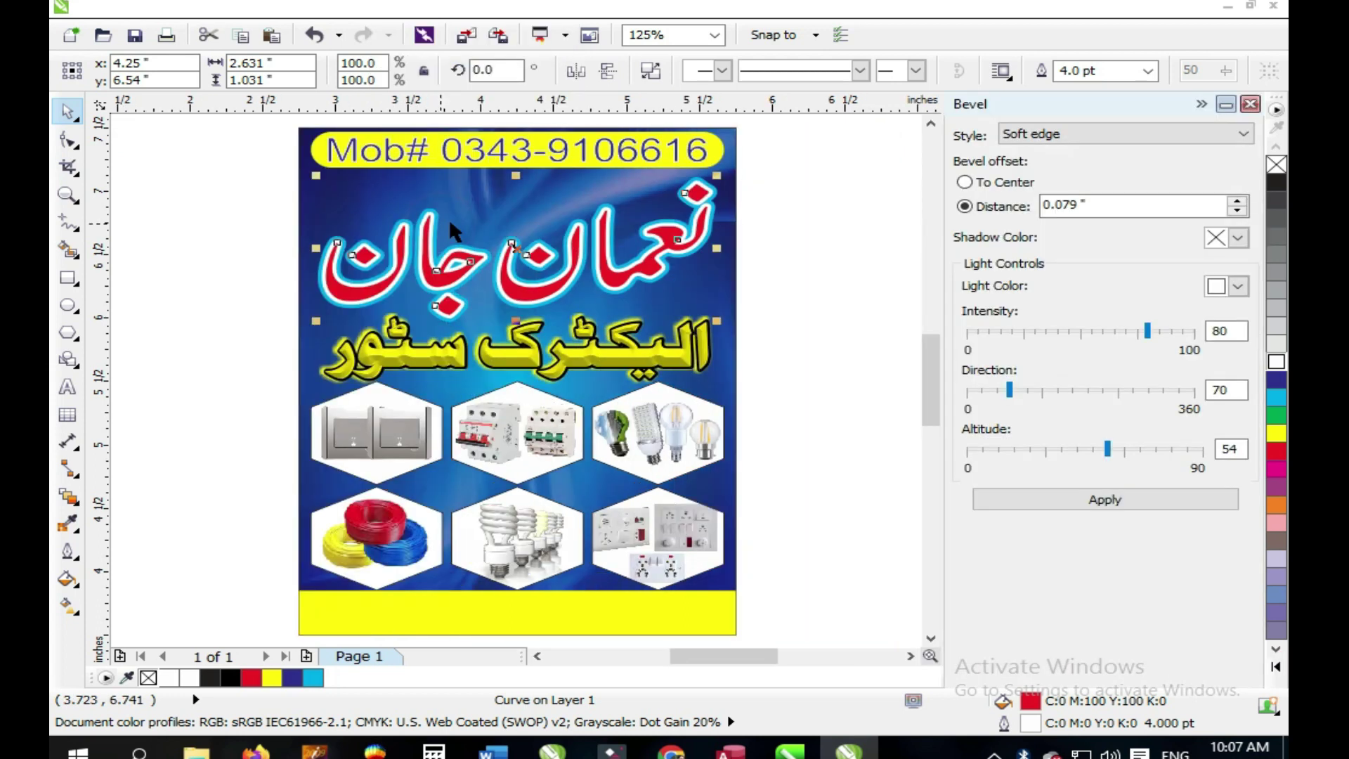
click(1084, 506)
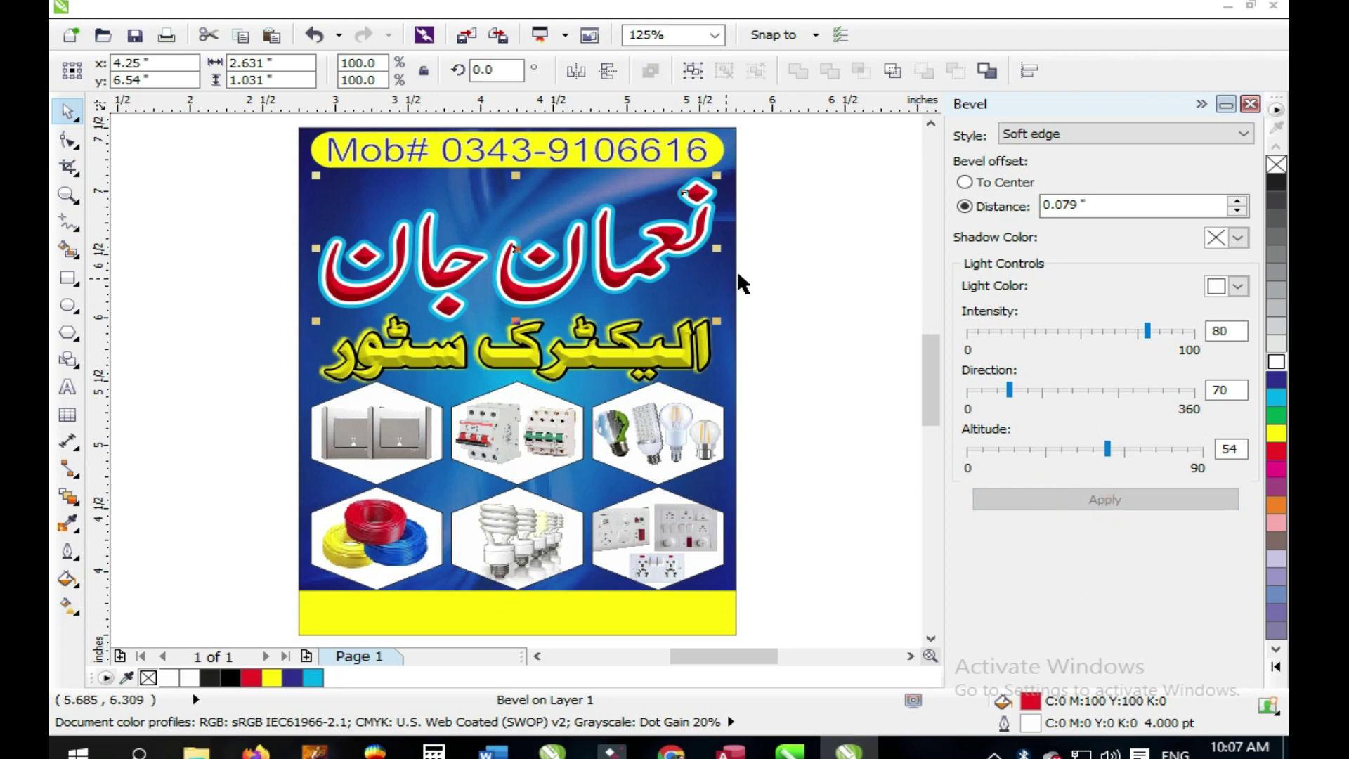
click(1250, 104)
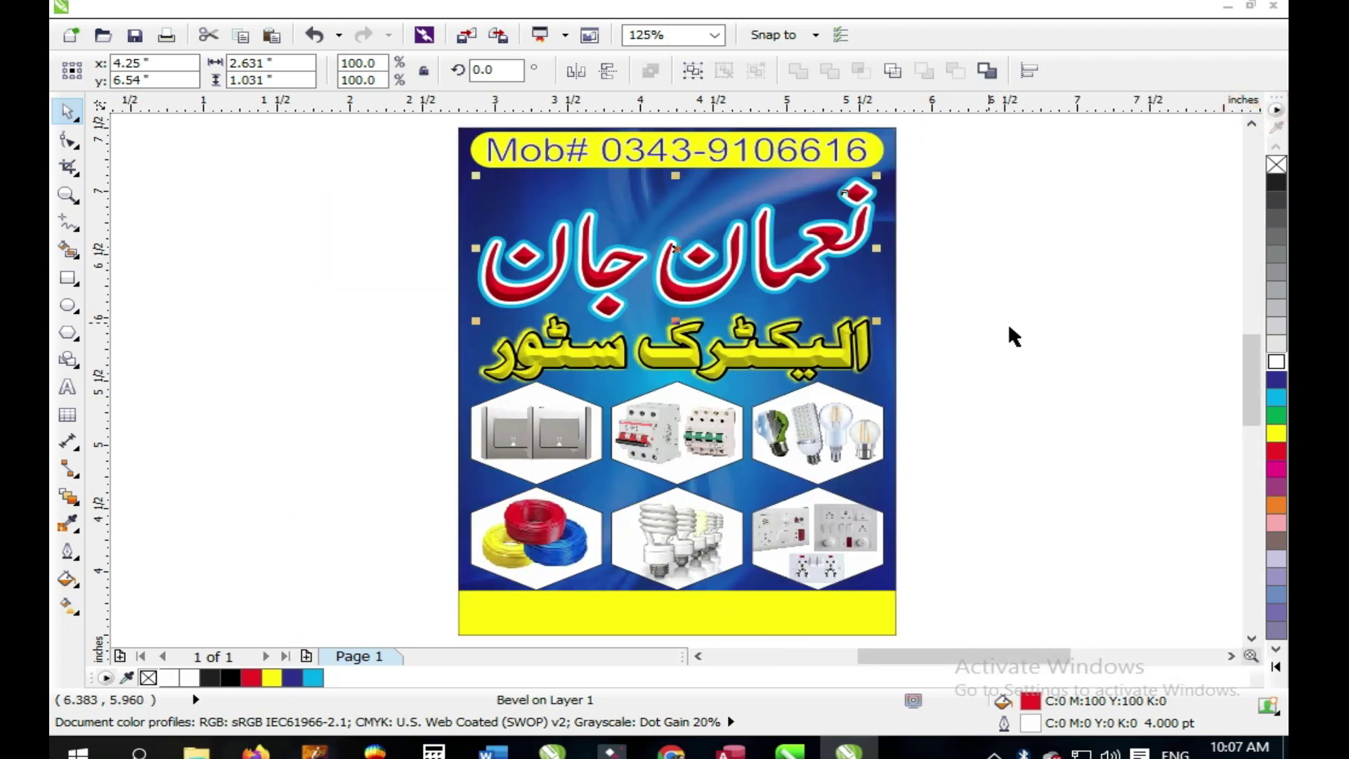
click(1107, 328)
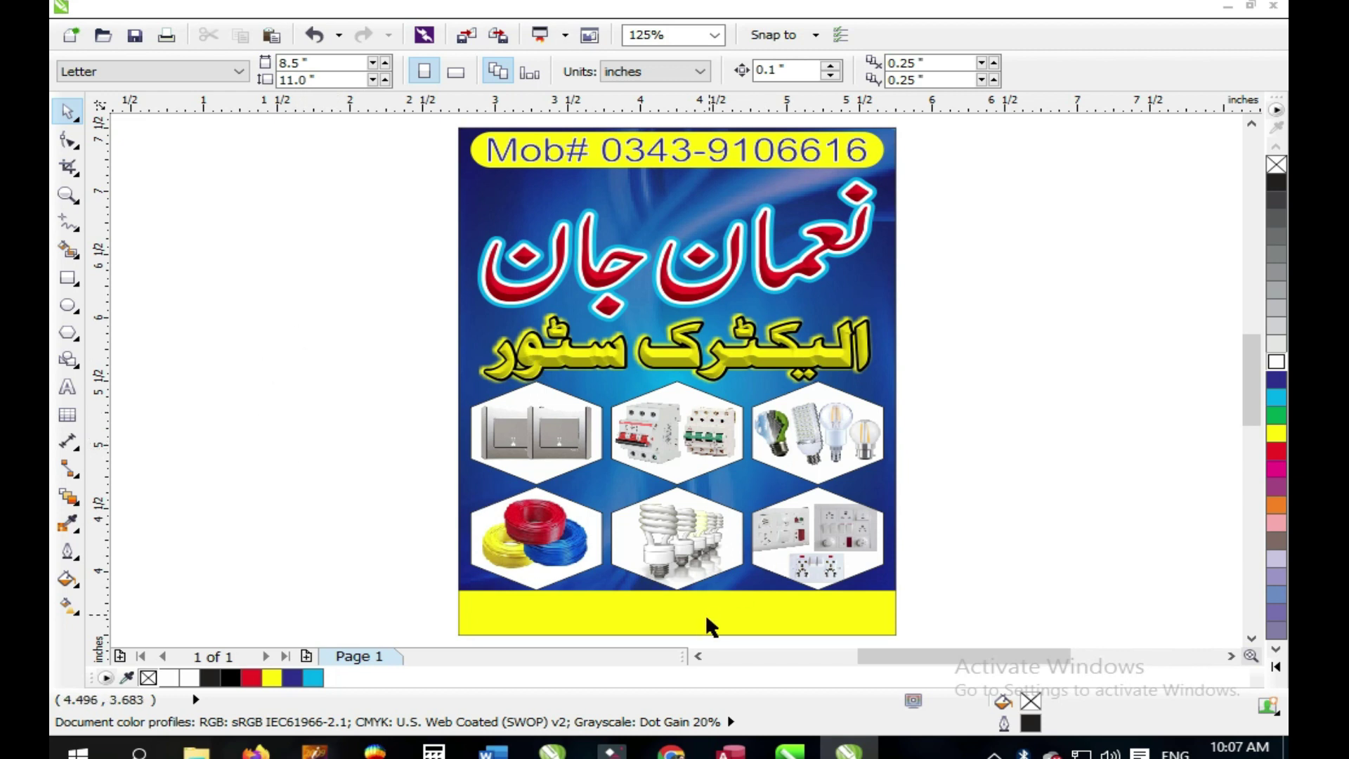
Shorten the bottom yellow strip to 0.273 inches tall, then switch to QasmiSoft.
click(676, 613)
mouse_move(676, 583)
mouse_down()
mouse_move(639, 591)
mouse_move(738, 617)
mouse_up()
click(68, 196)
key(space)
click(531, 363)
drag(566, 299, 566, 341)
scroll(578, 464, down, 5)
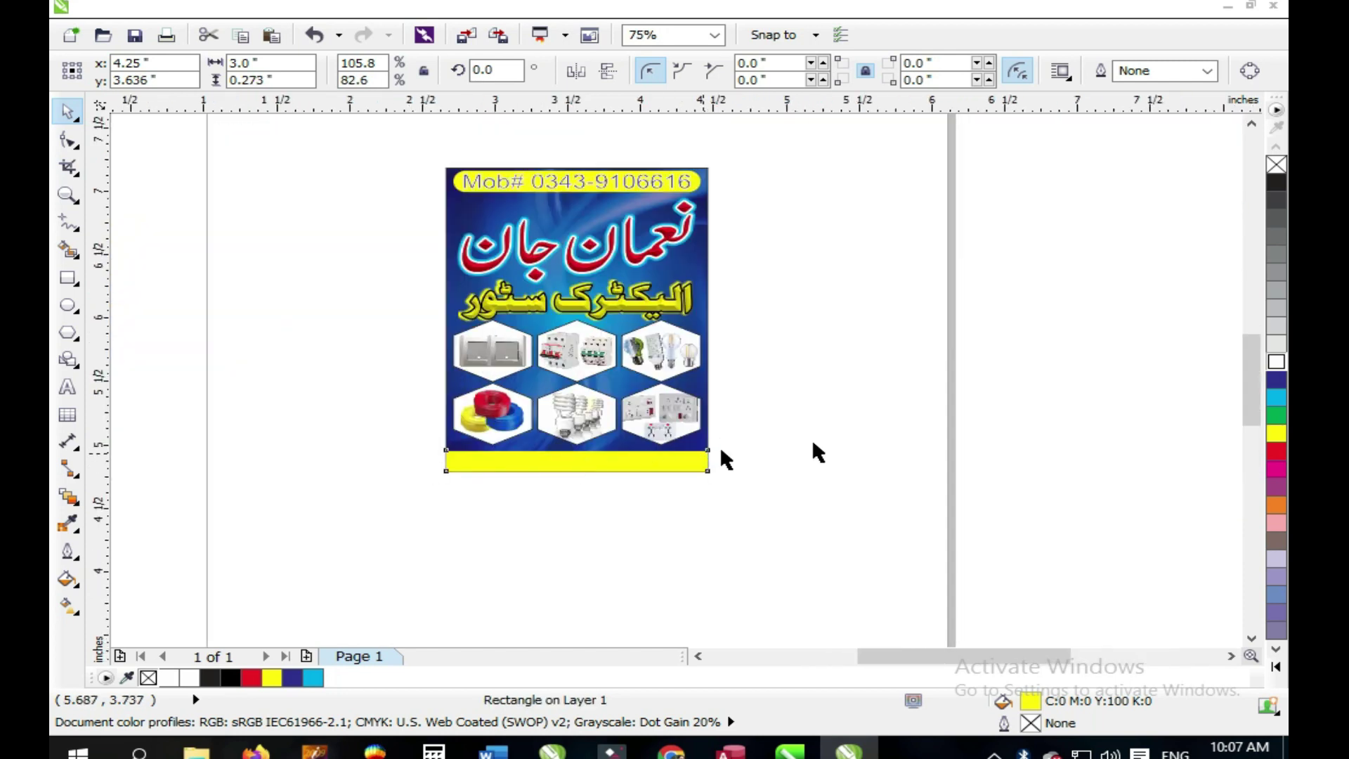
scroll(813, 443, up, 2)
click(957, 433)
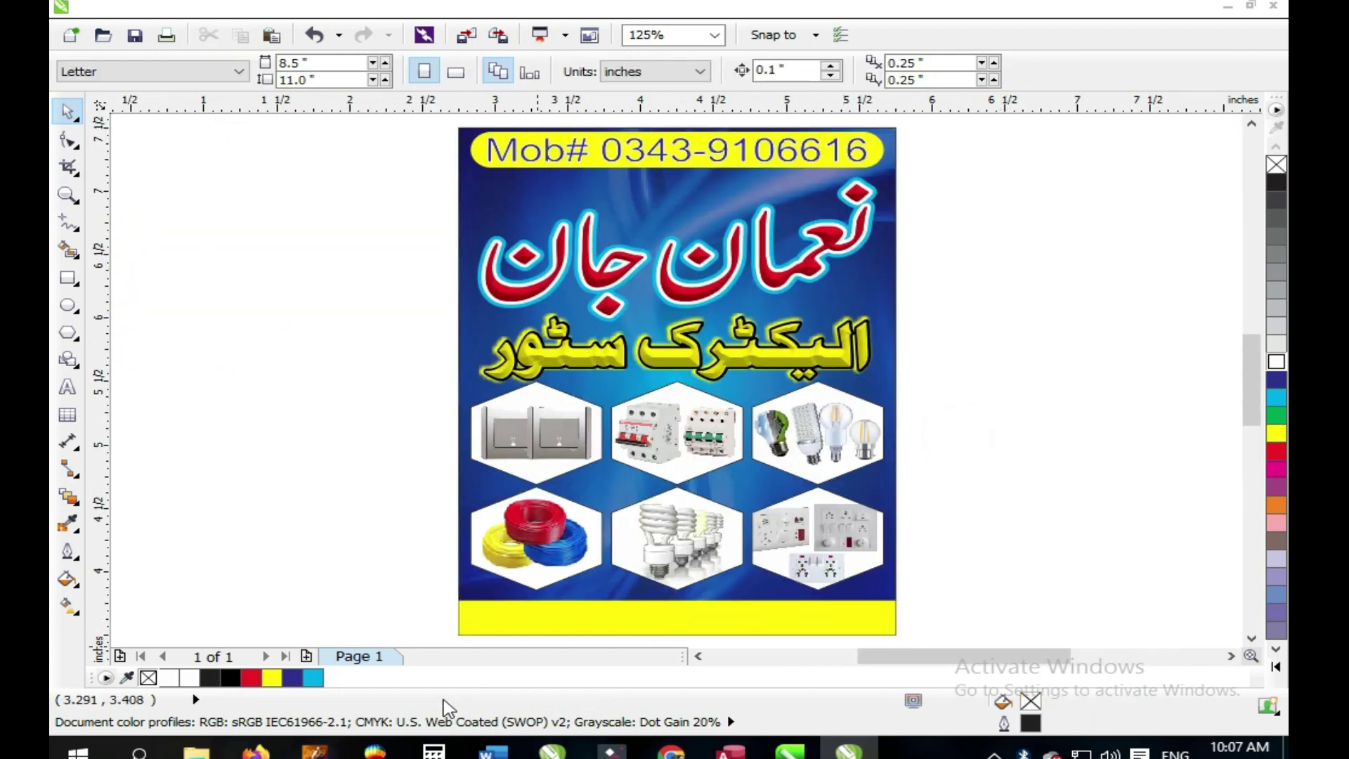
click(315, 749)
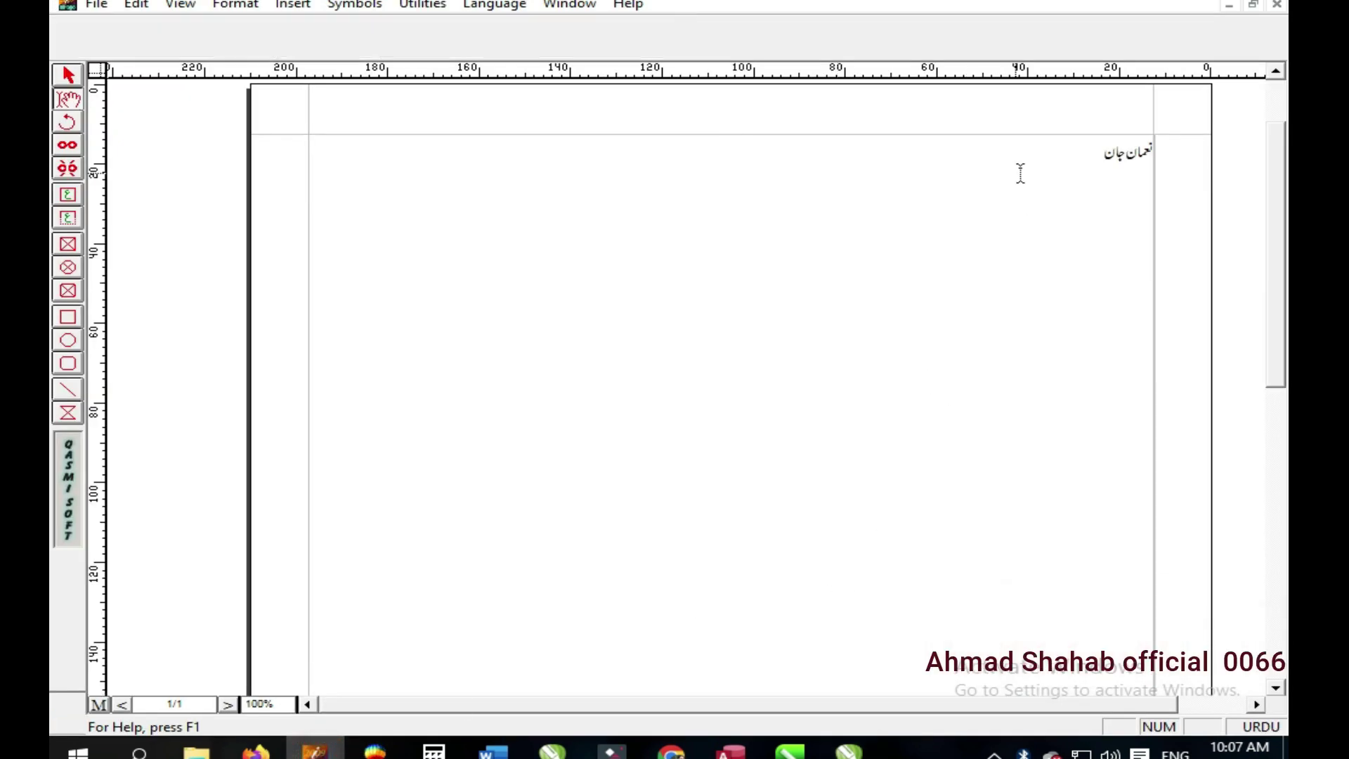
Delete the old Urdu name from the QasmiSoft text frame.
click(67, 102)
click(484, 157)
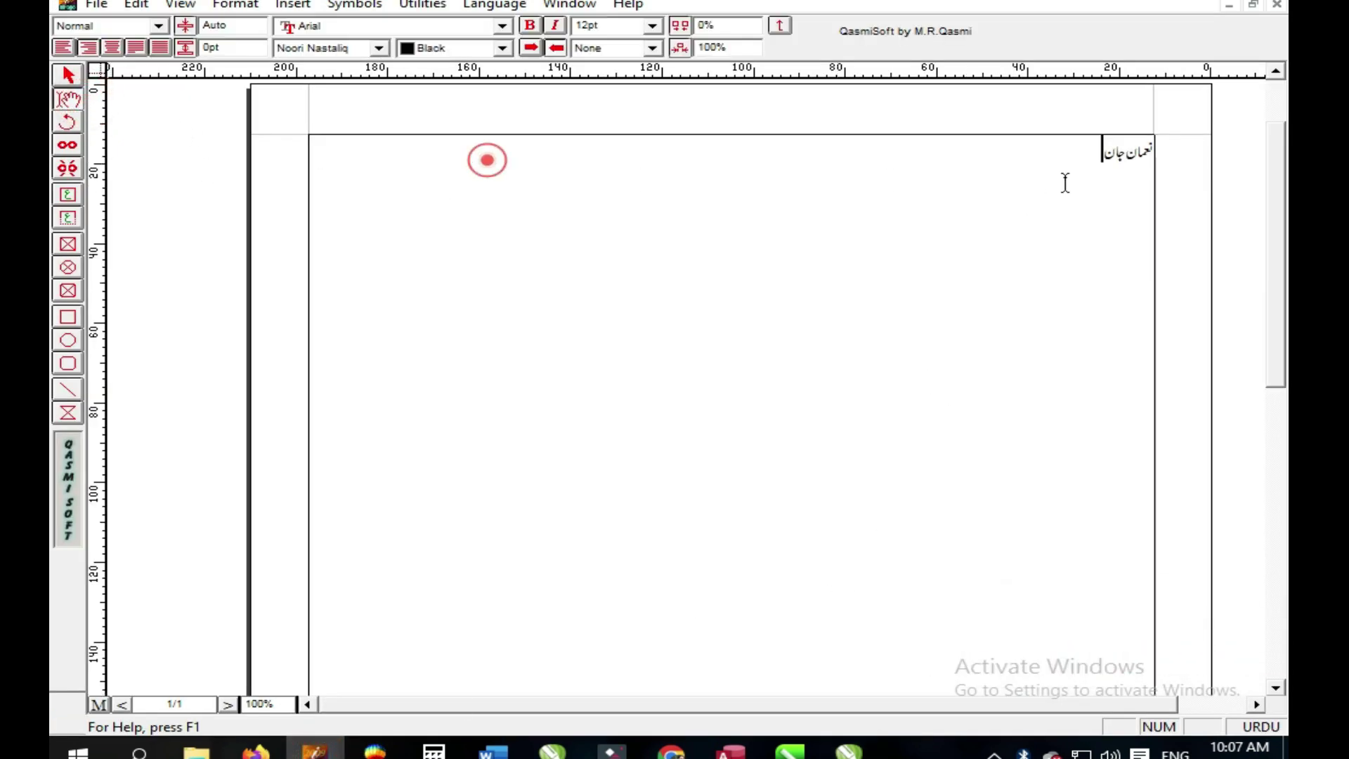
key(ctrl+a)
key(Delete)
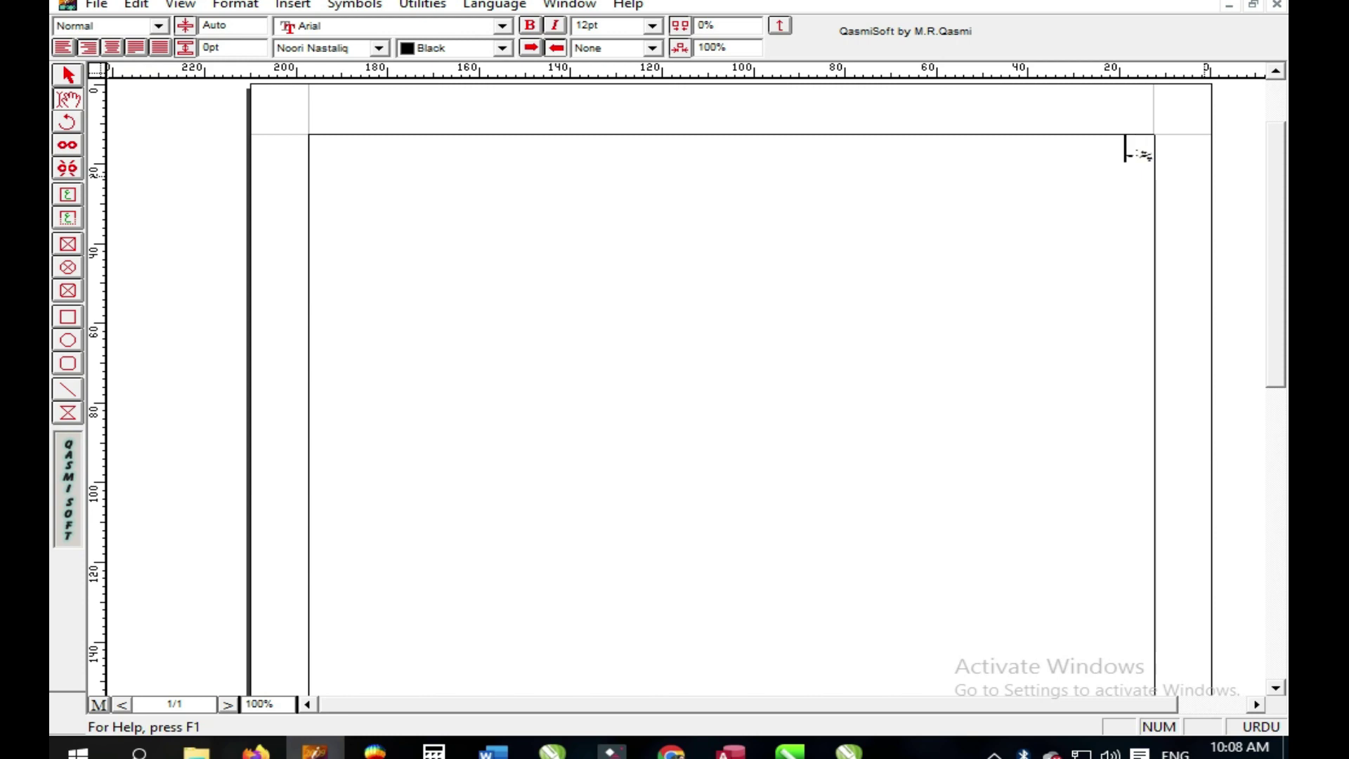
Set the new Urdu address line in the Jameel font.
key(ctrl+a)
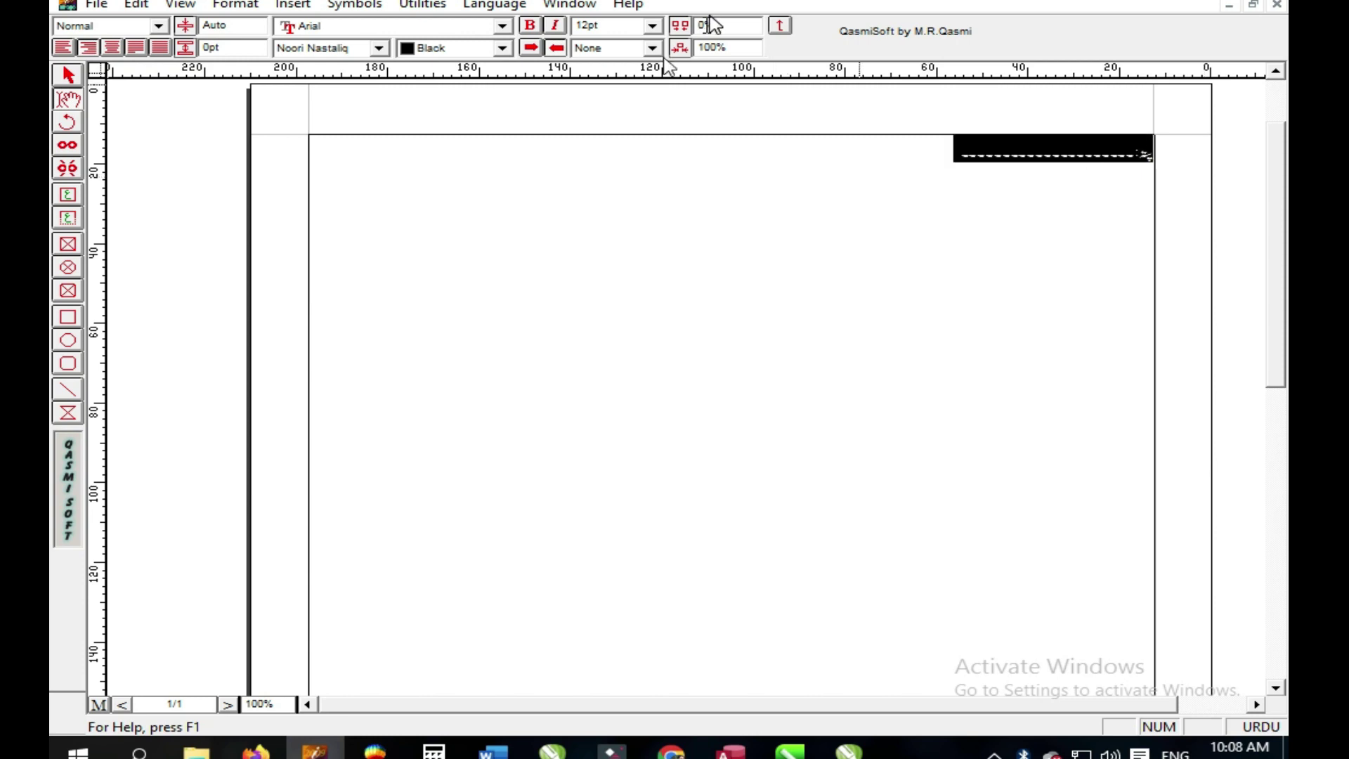
click(324, 49)
click(324, 50)
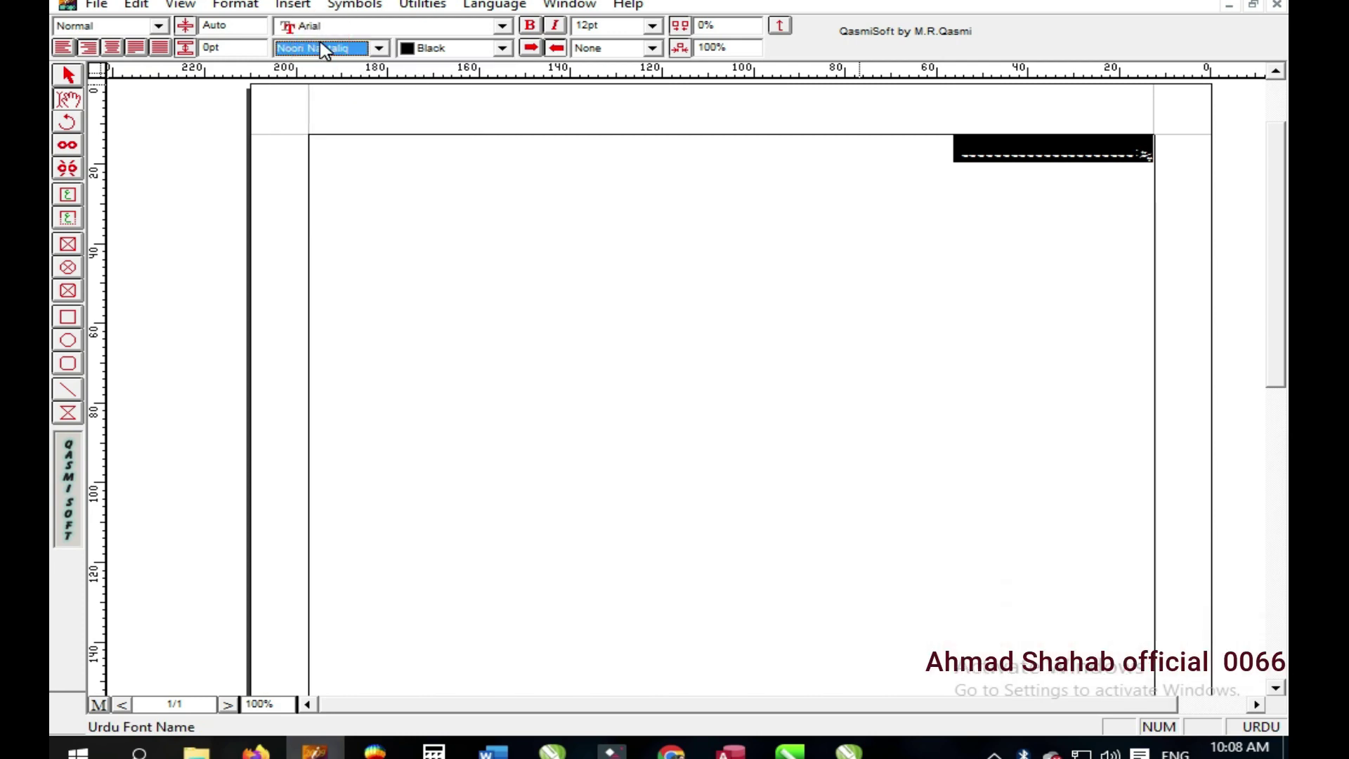
key(j)
click(323, 49)
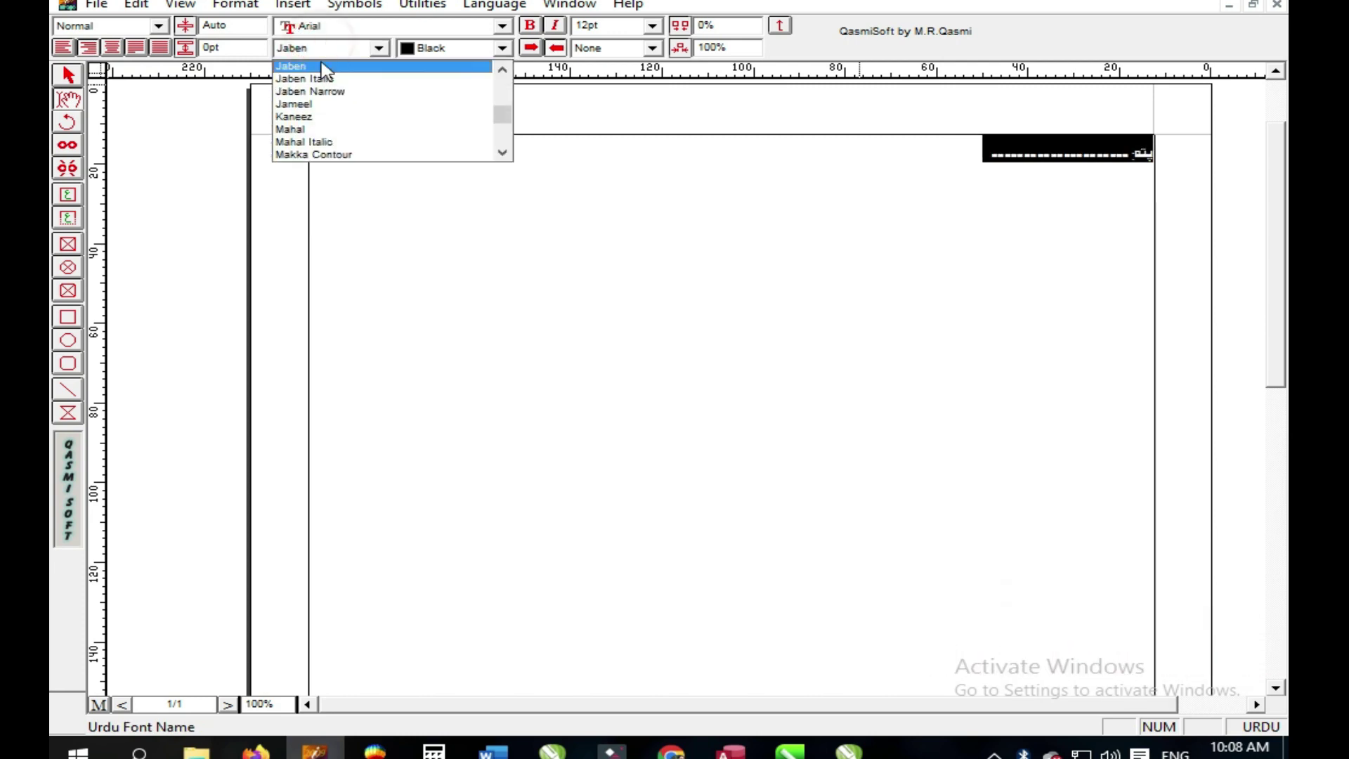
click(321, 106)
click(1018, 149)
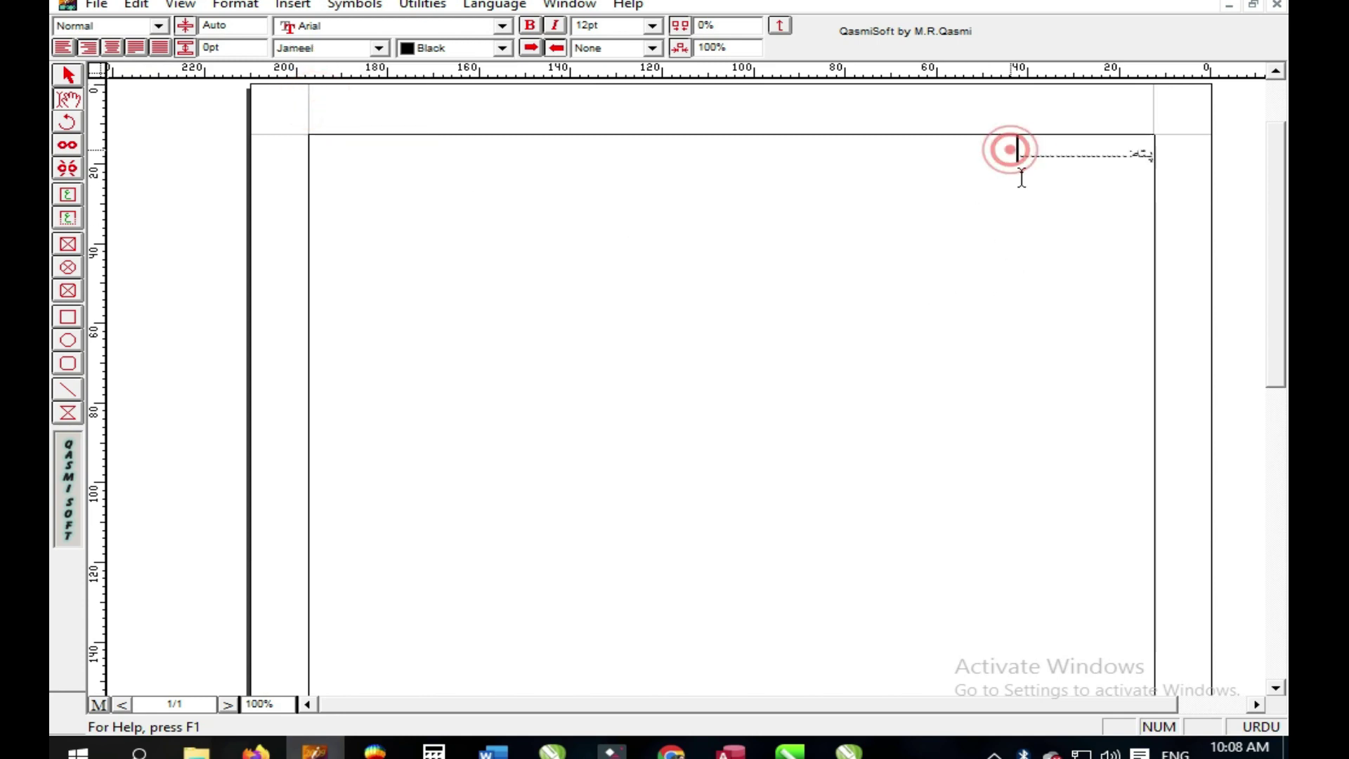
click(1023, 223)
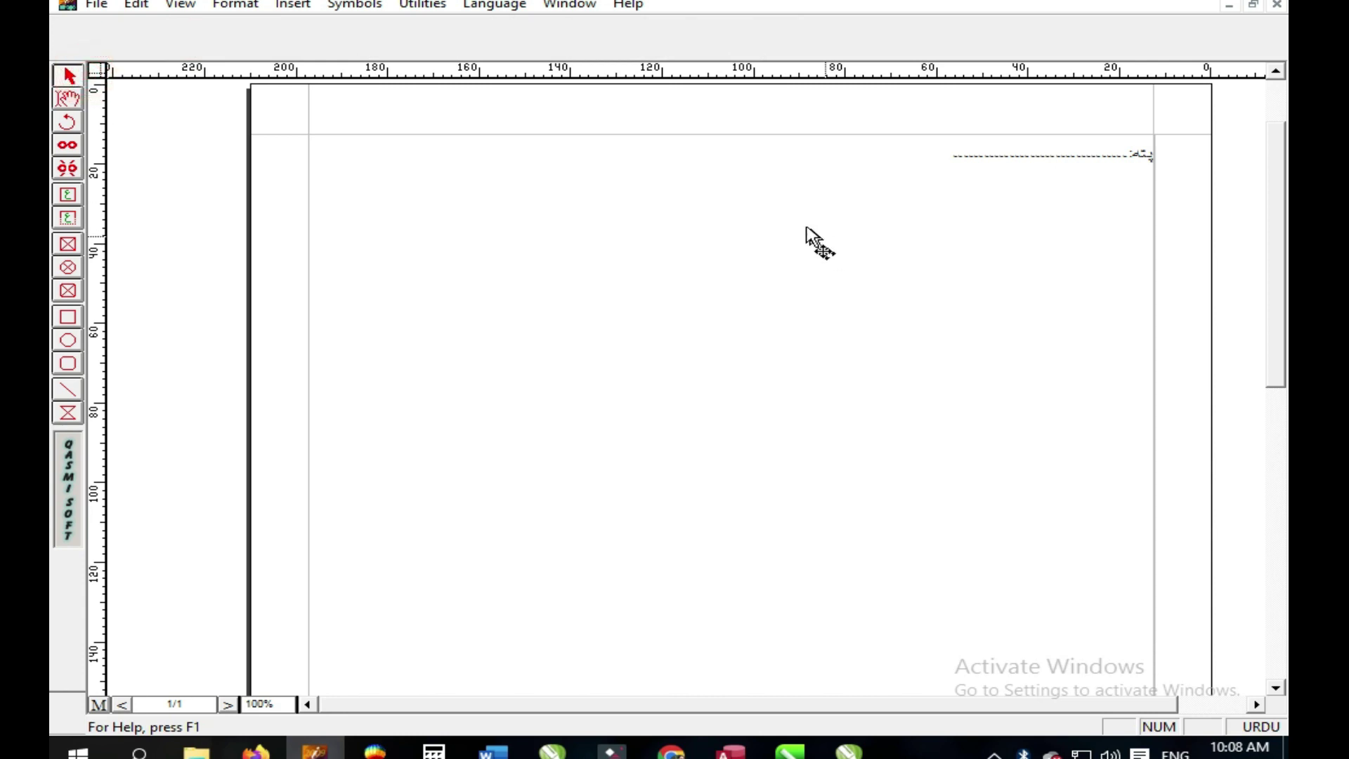
Copy the address text frame and switch back to the CorelDRAW flyer.
click(780, 208)
right_click(781, 208)
click(850, 298)
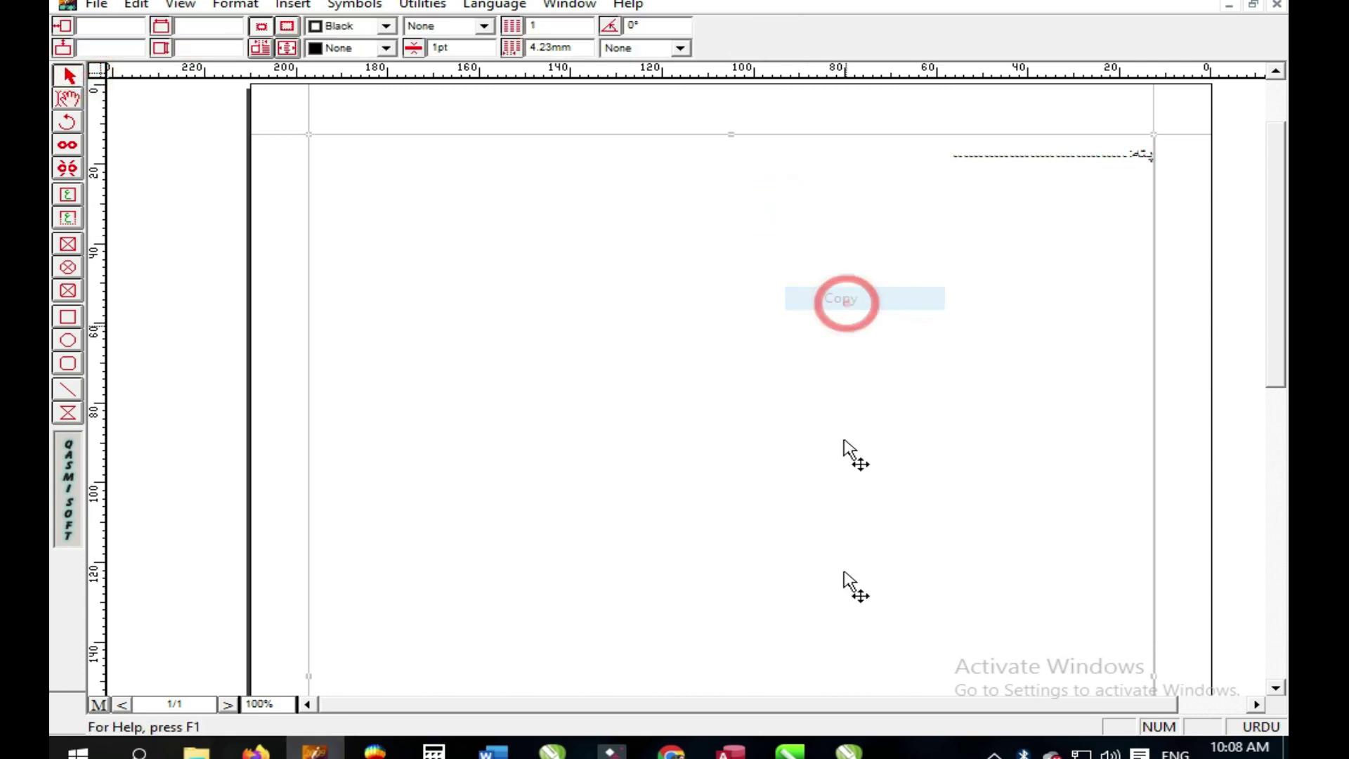
click(850, 750)
Paste the Urdu address line and scale it to 5% by 5%.
right_click(241, 200)
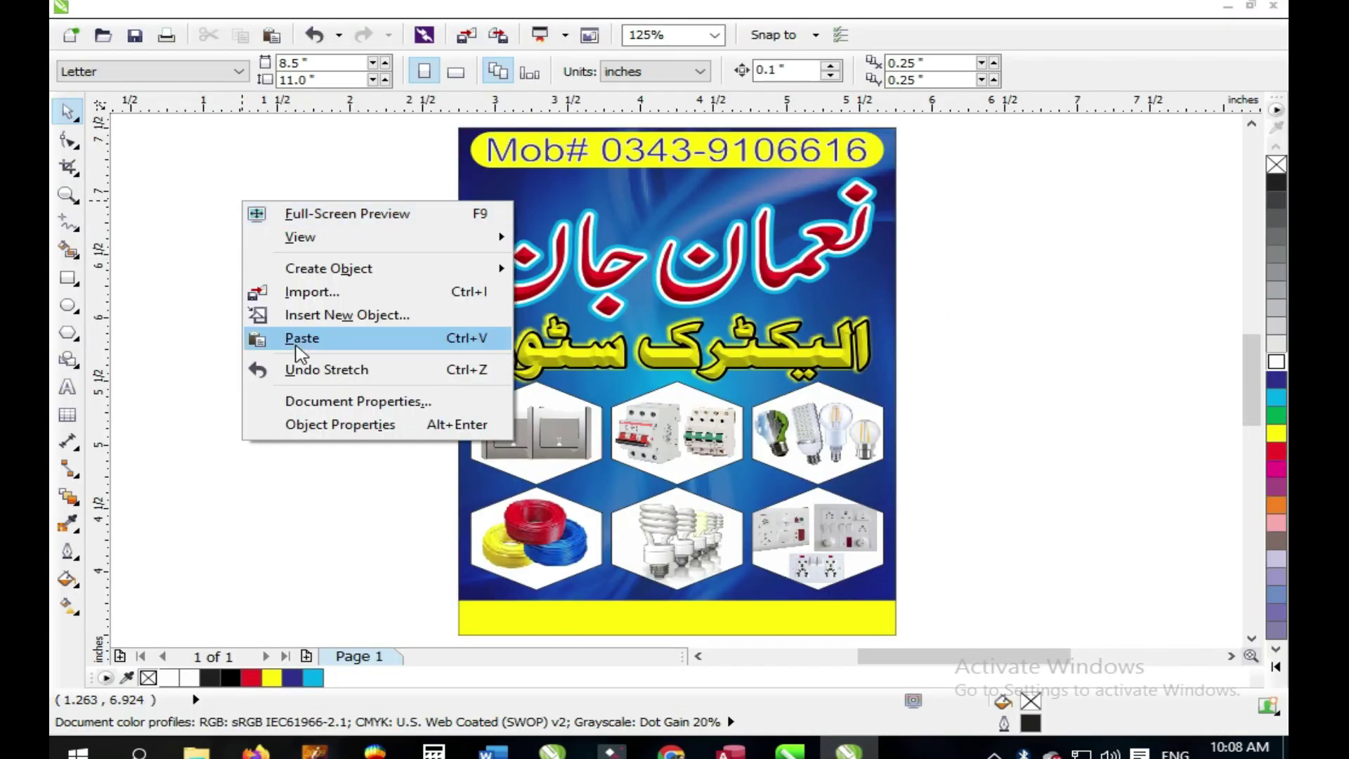
click(310, 340)
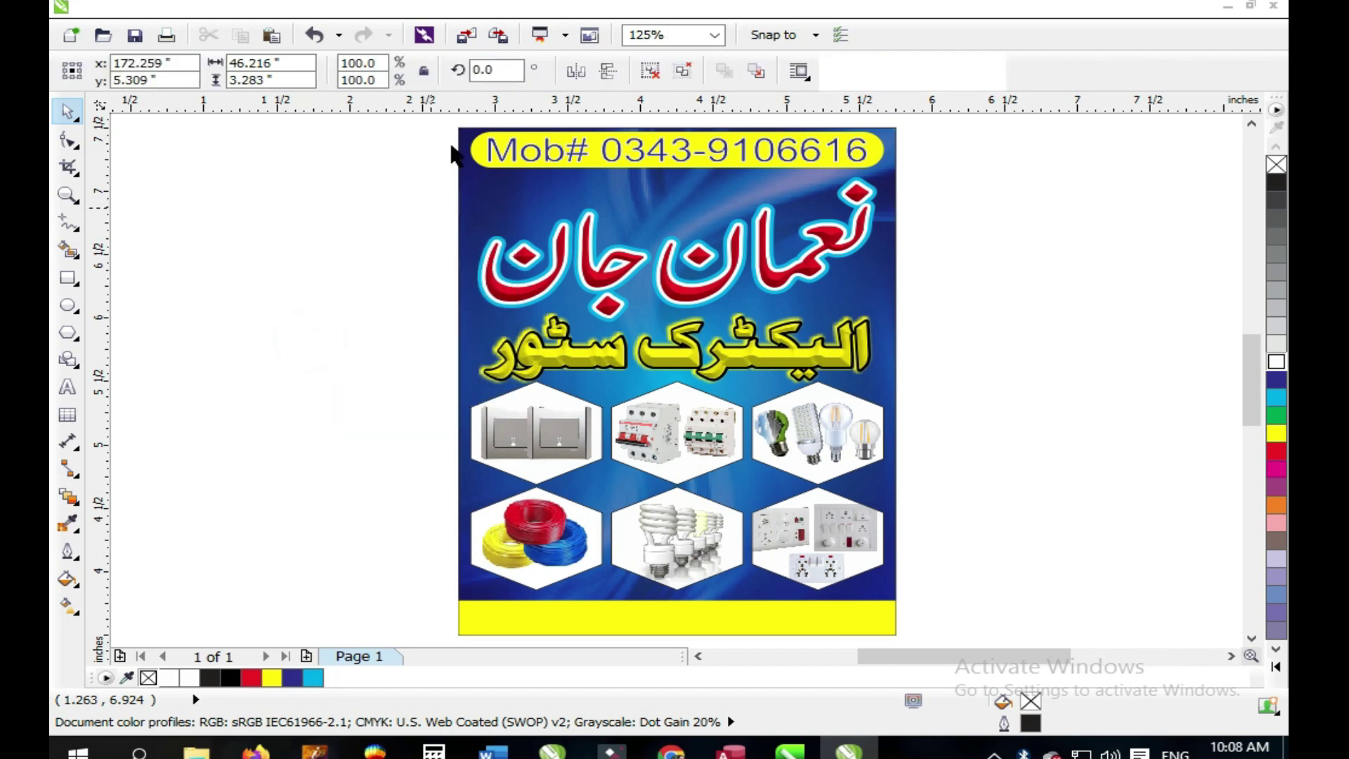
double_click(381, 64)
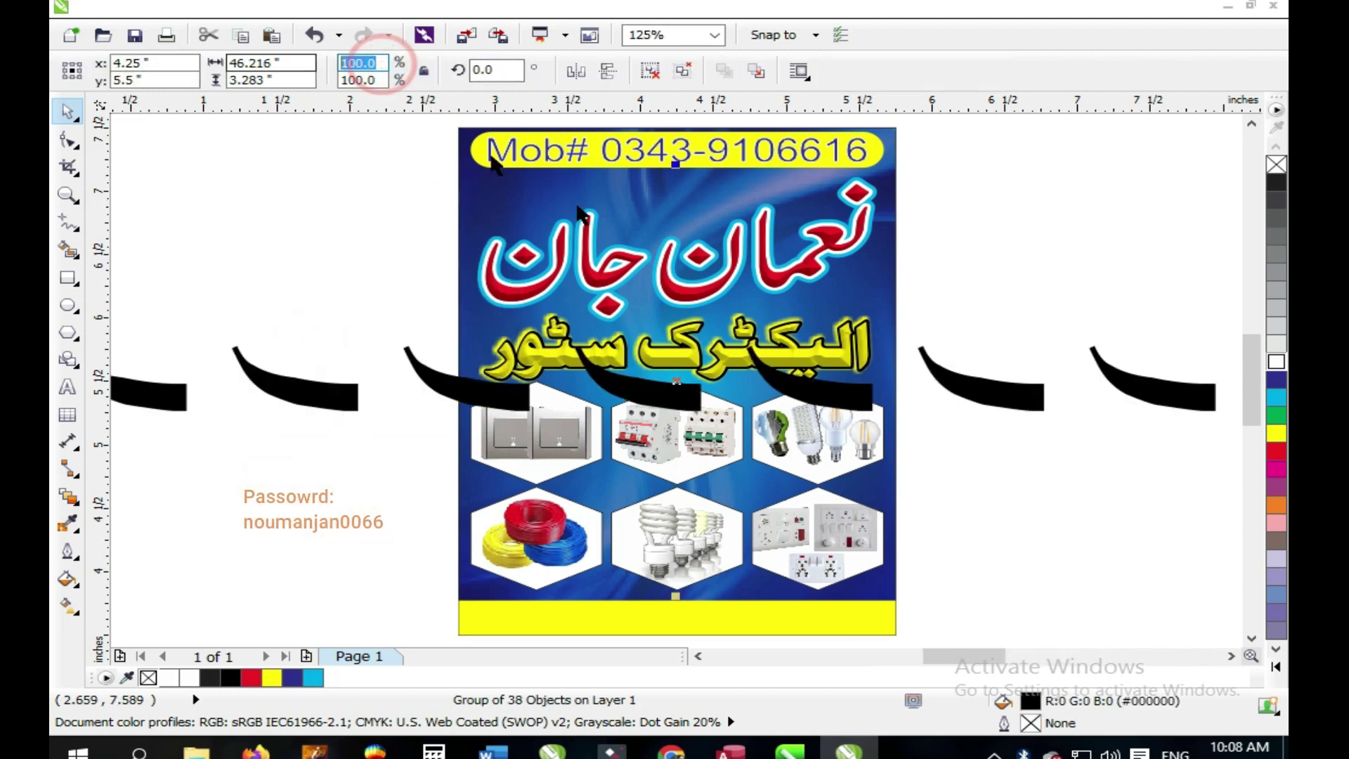
text(5)
key(Tab)
text(5)
key(Return)
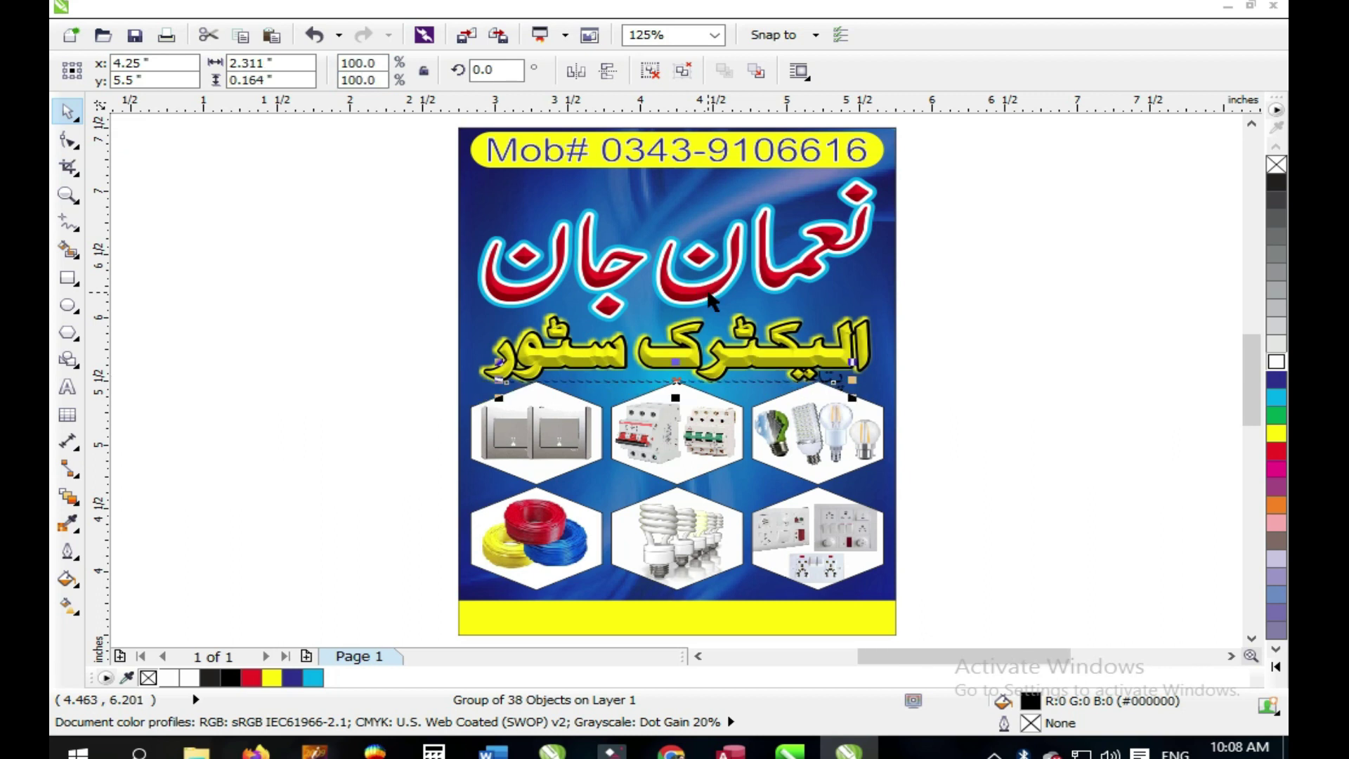
Centre the address on the yellow strip, stretch it wider, then recentre it.
shift+click(693, 612)
key(e)
key(Escape)
click(846, 620)
drag(853, 632, 895, 591)
shift+click(886, 555)
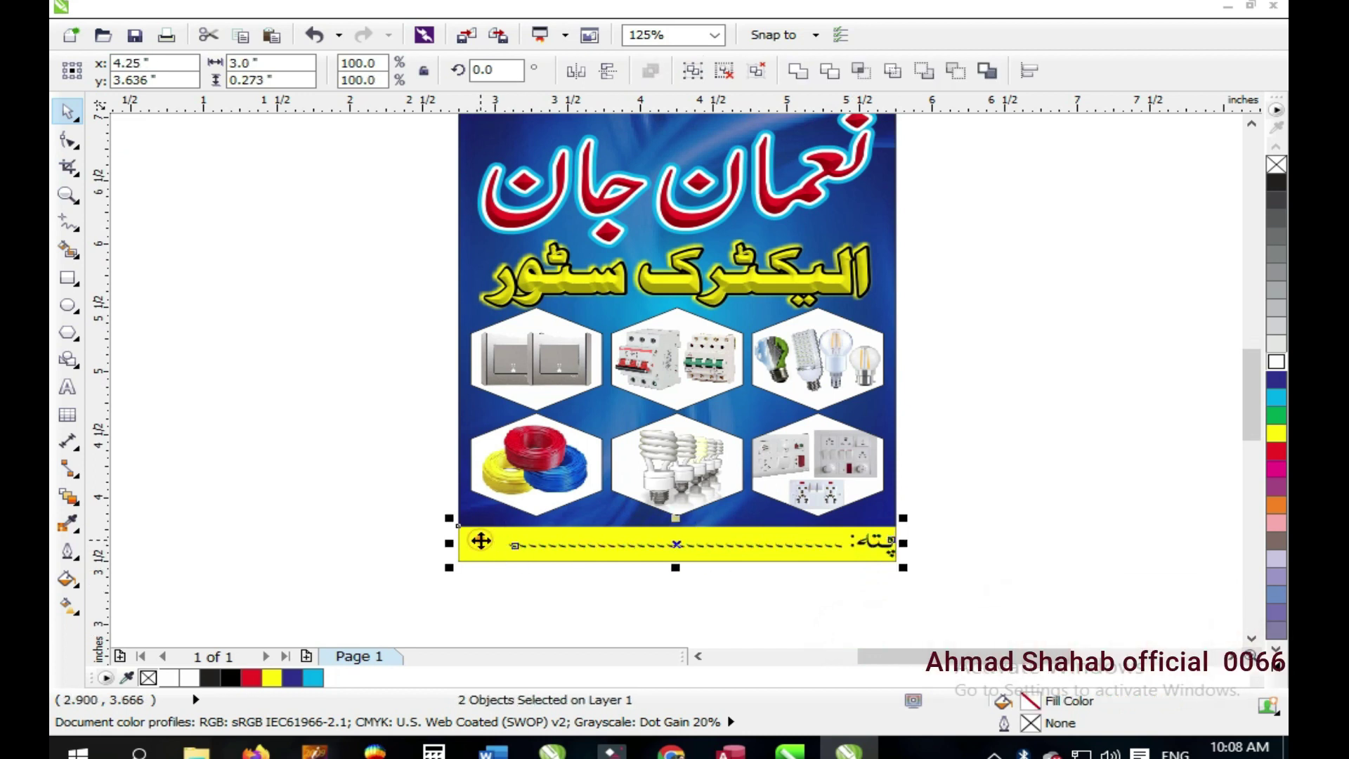
key(e)
key(Escape)
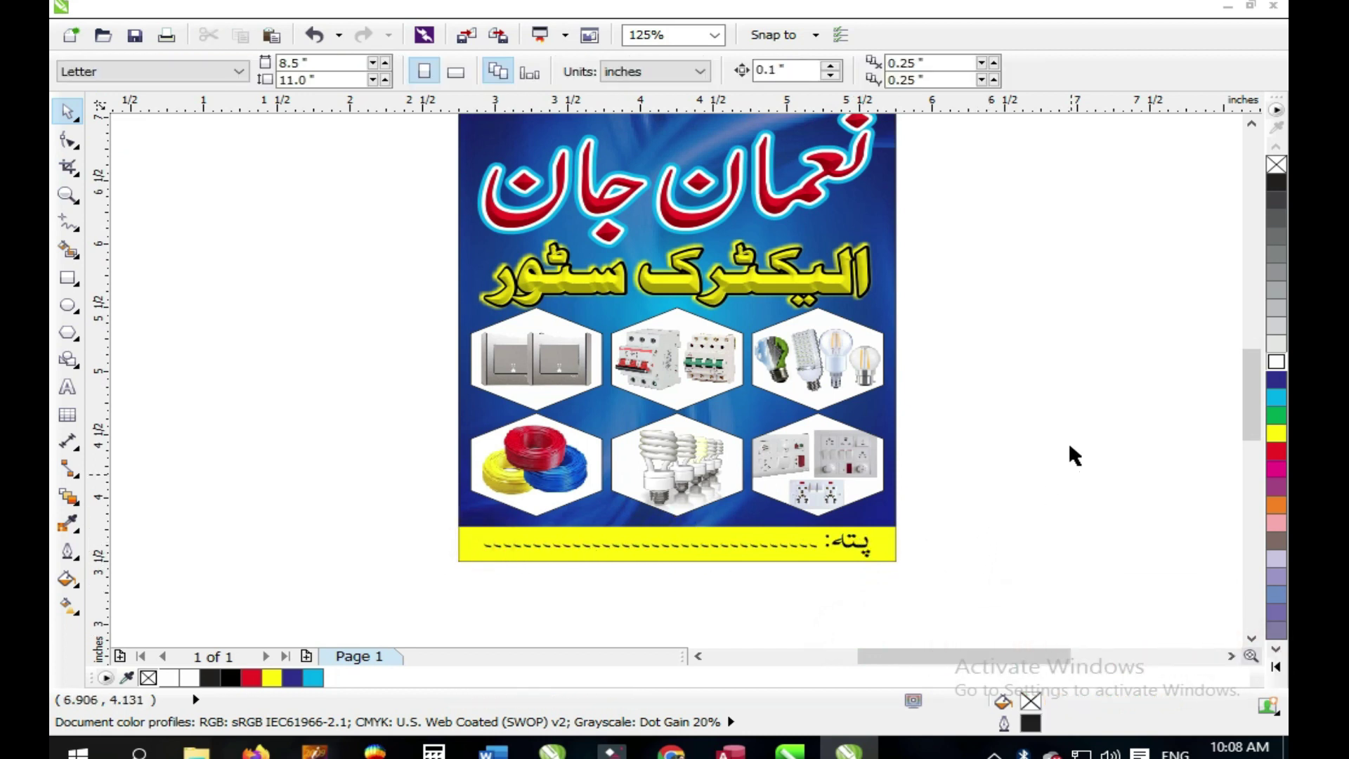
Show the finished flyer in Full-Screen Preview.
scroll(1069, 447, down, 1)
scroll(1069, 447, up, 1)
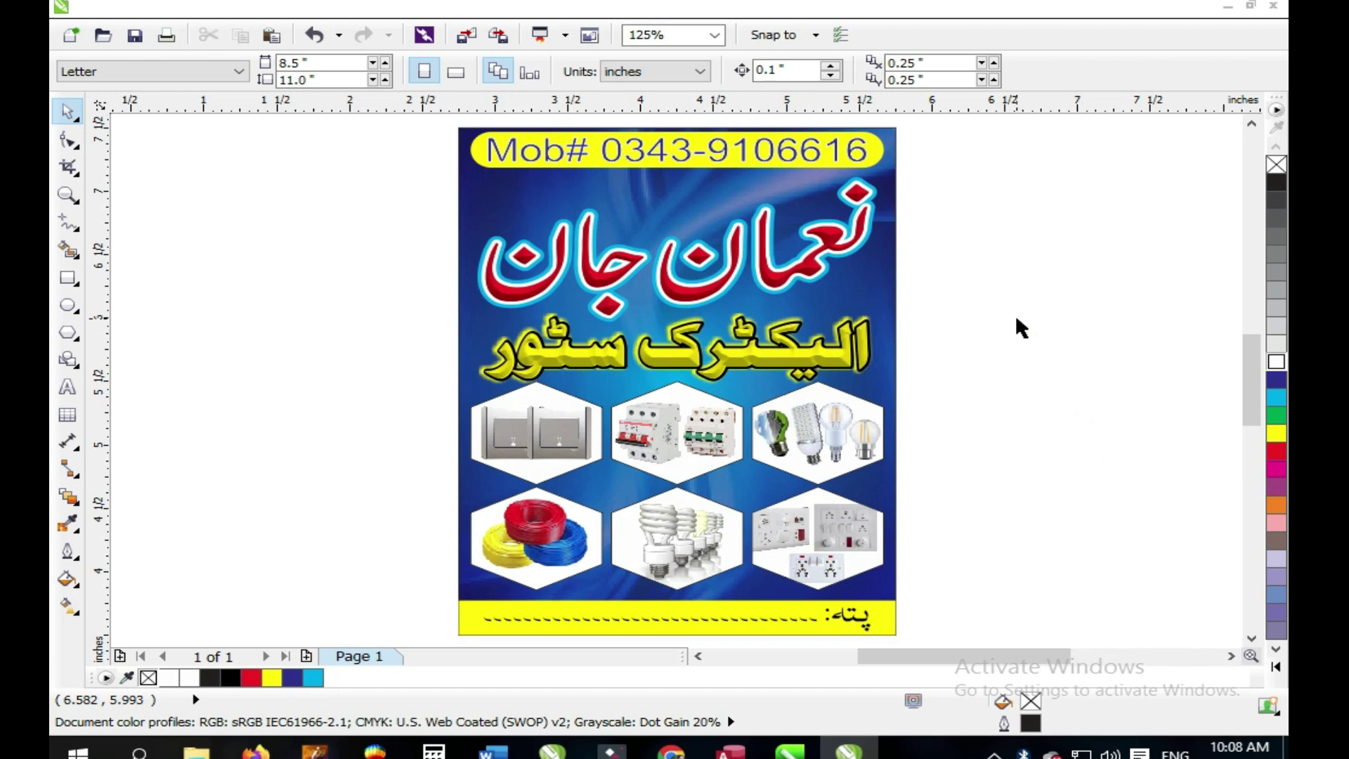
right_click(957, 199)
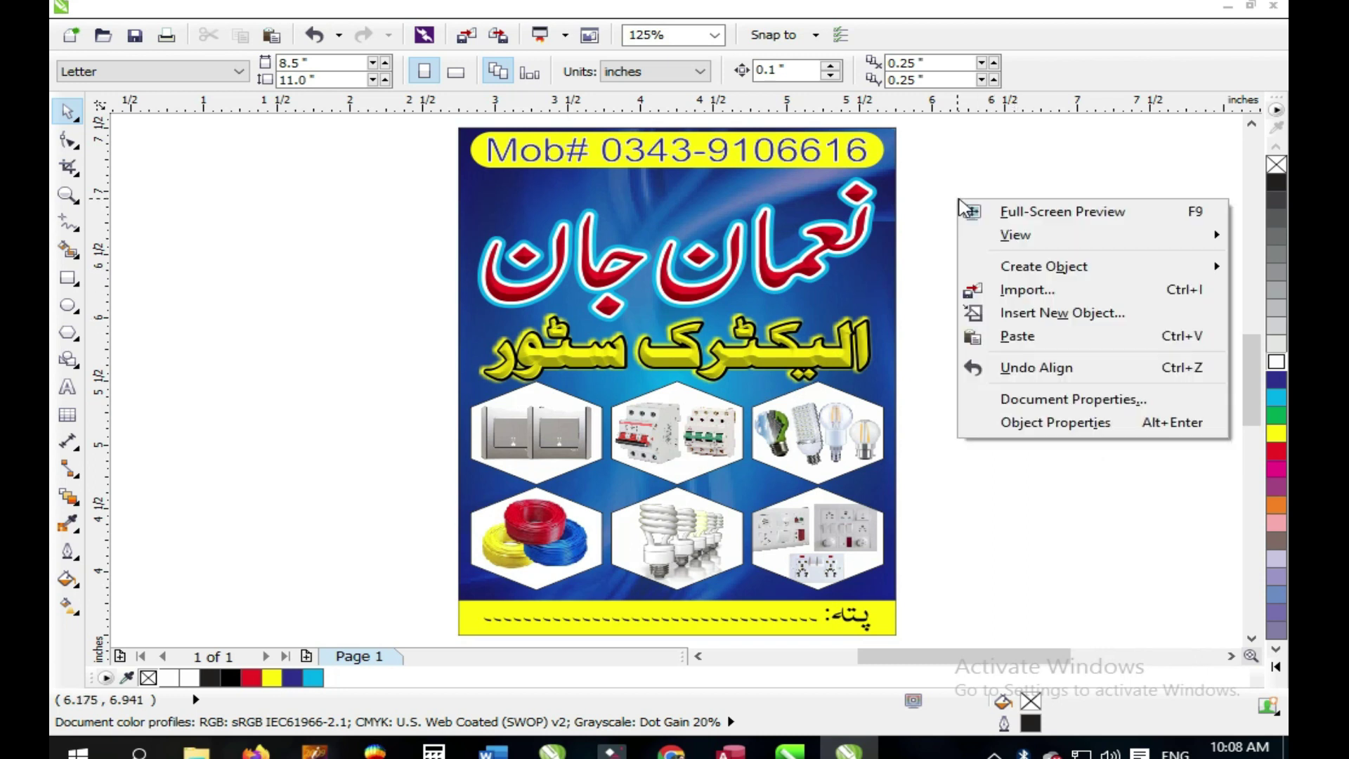
click(1023, 212)
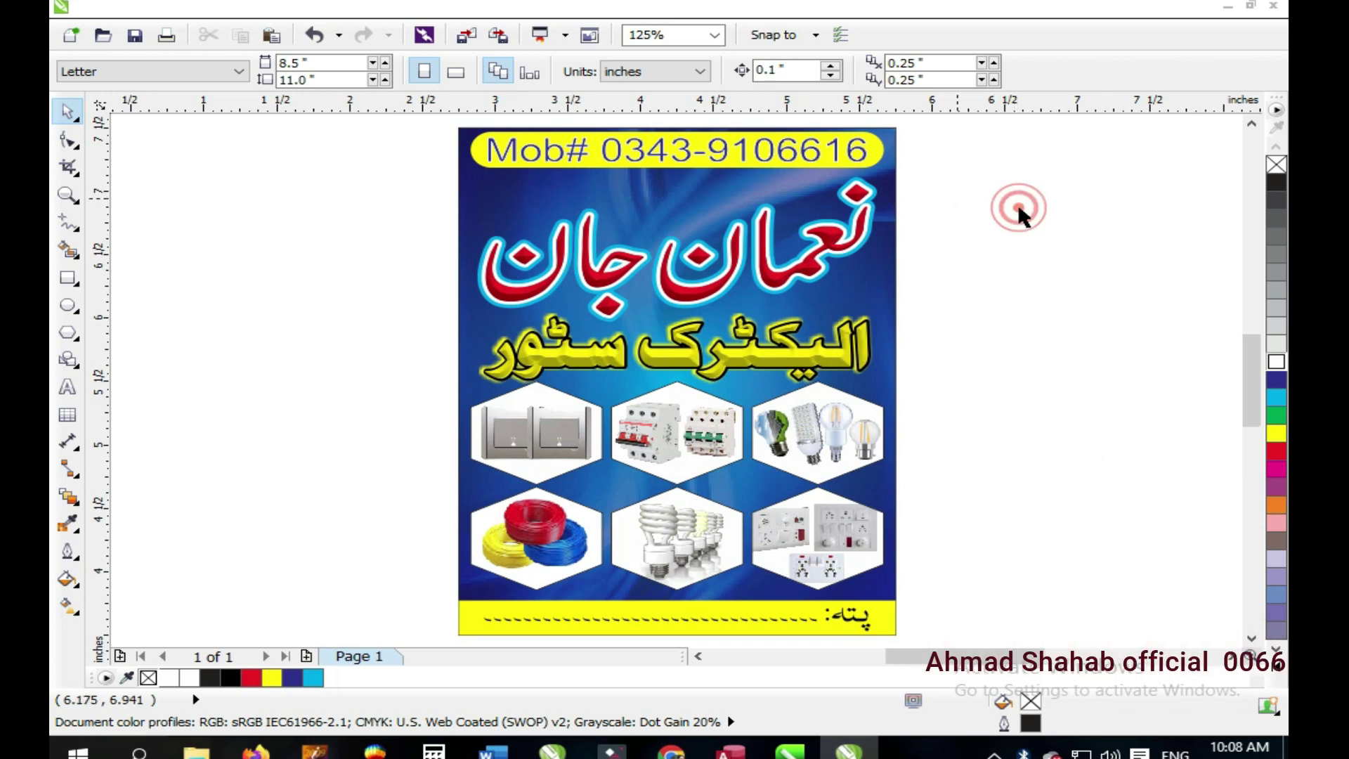